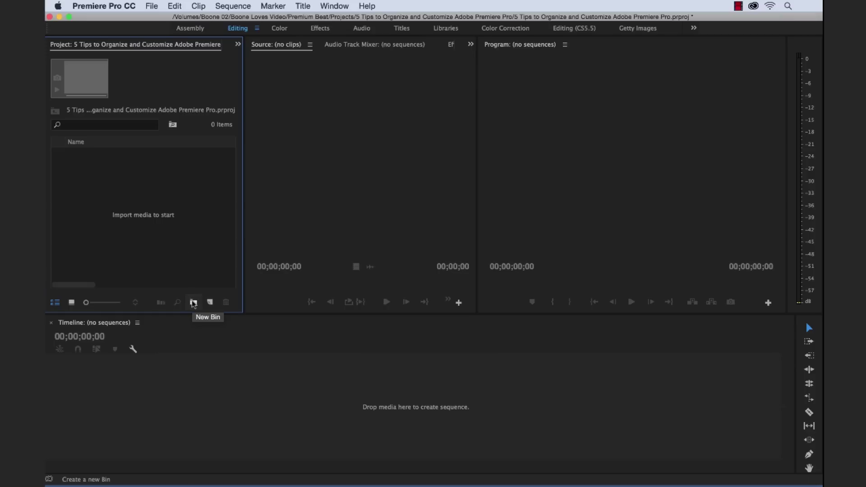
Add a new bin to the empty project from the Project panel's New Bin icon.
click(193, 302)
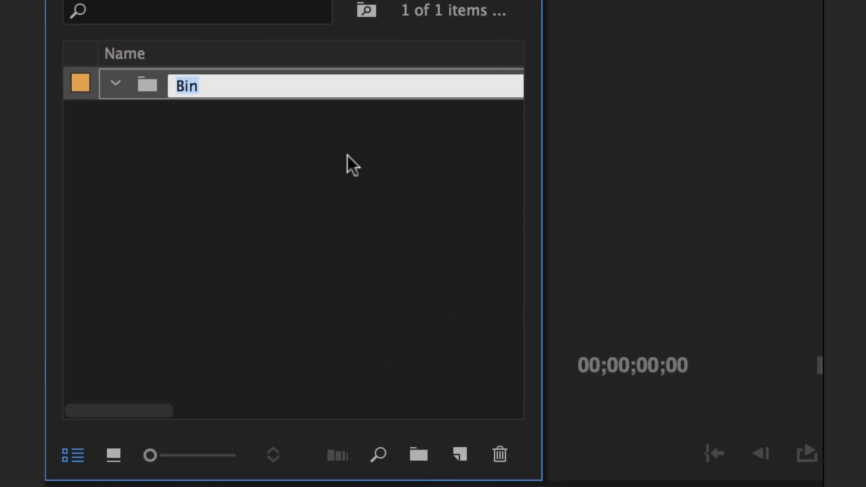
Name the first bin Video and add a second bin named Audio.
text(Video)
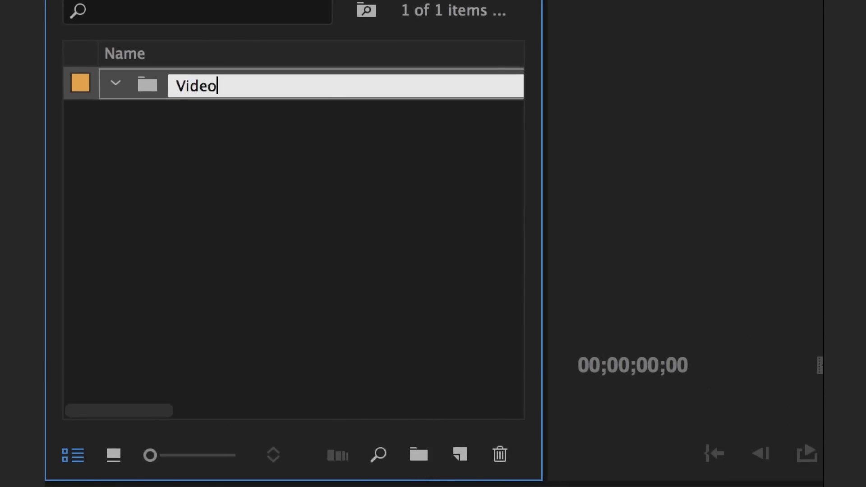
key(Return)
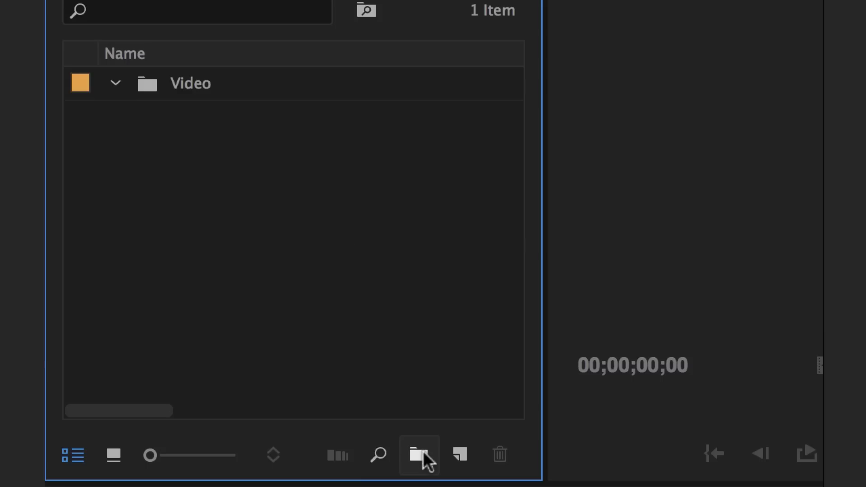
click(420, 454)
text(Audio)
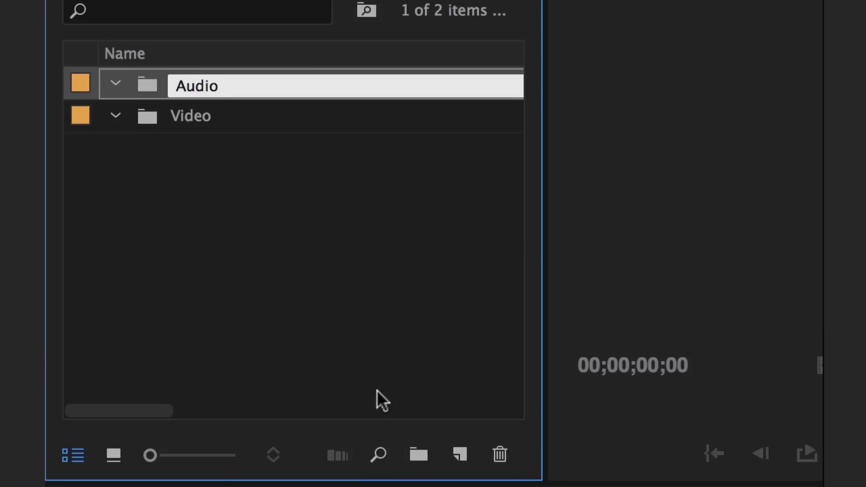
click(310, 323)
Add top-level Graphics and Sequences bins beside Video and Audio.
click(431, 468)
text(Graphics)
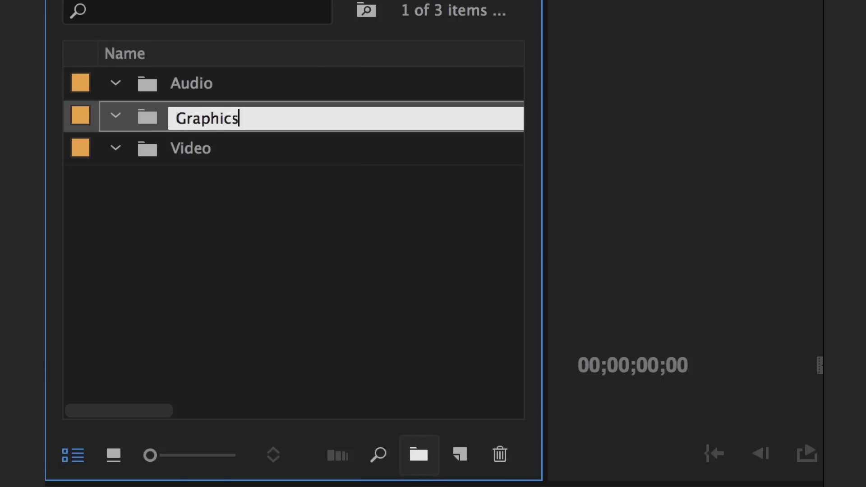
key(Tab)
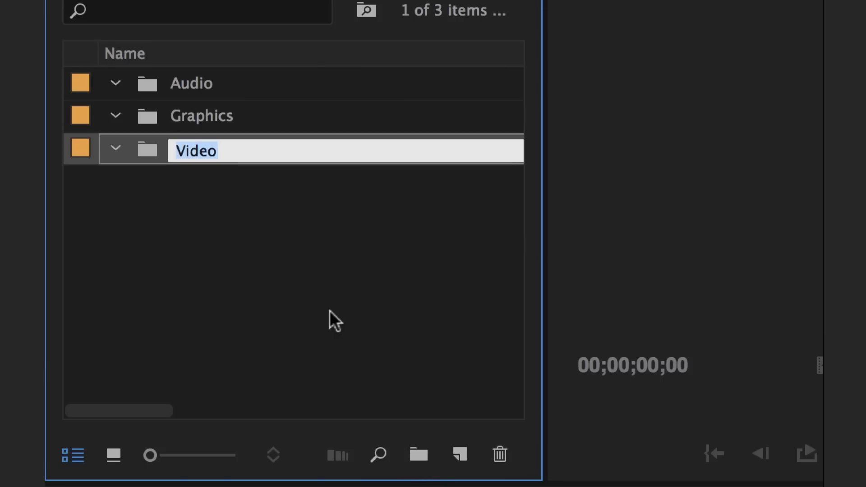
key(ctrl+b)
text(Seque)
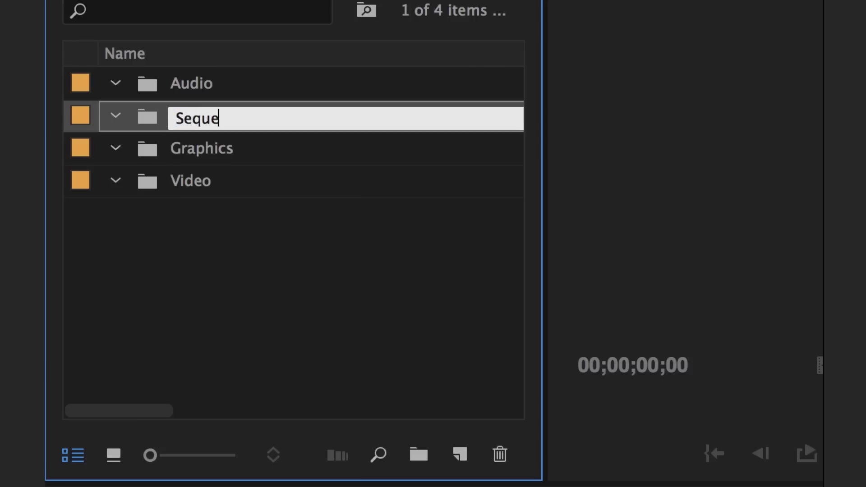
text(nces)
click(278, 309)
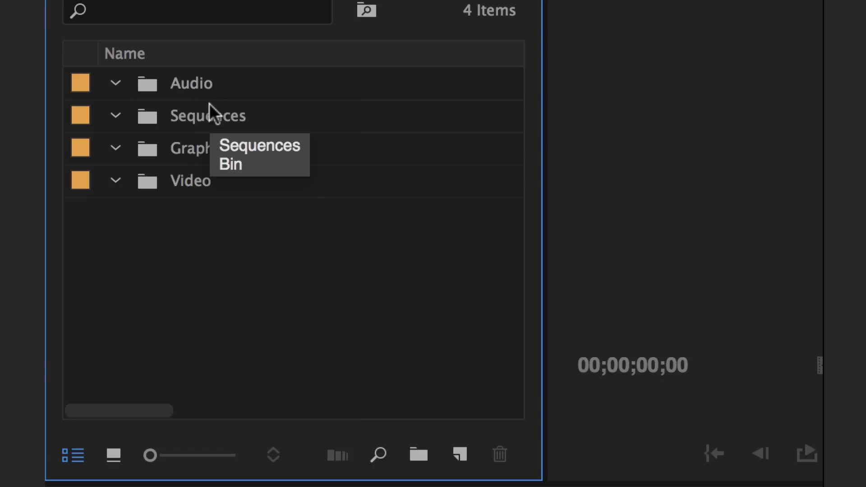
click(194, 85)
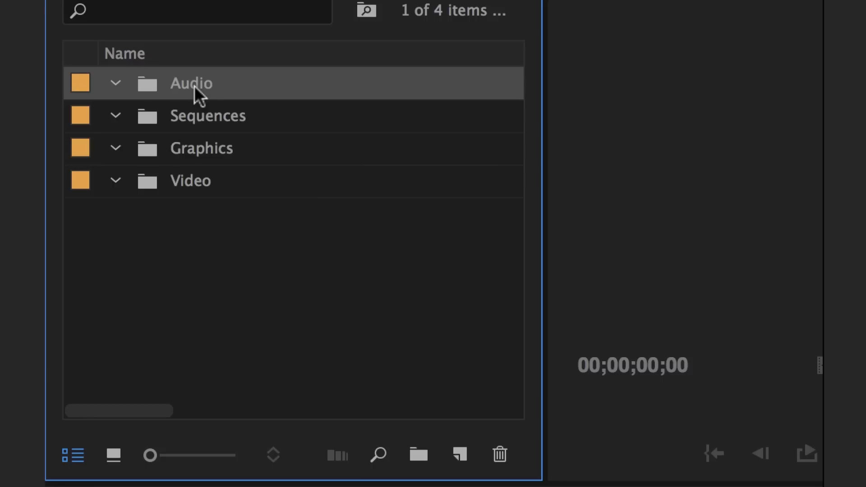
Create SFX and Music sub-bins inside the Audio bin.
key(super+b)
text(SFX)
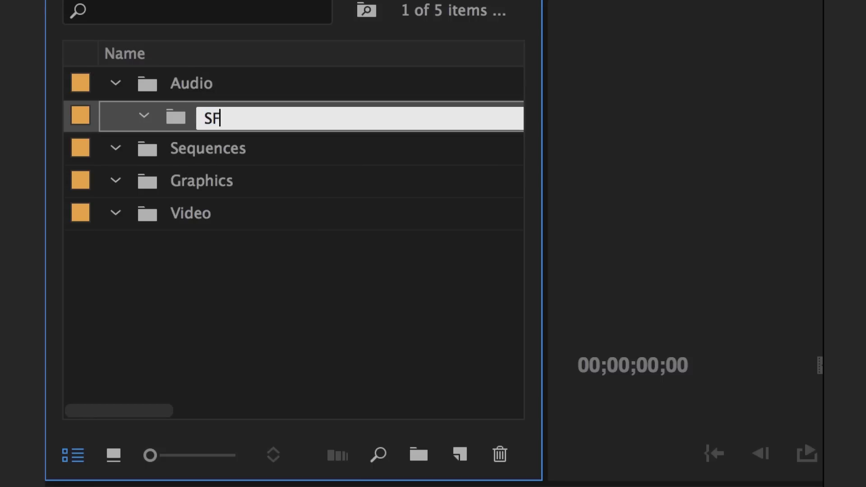
click(192, 90)
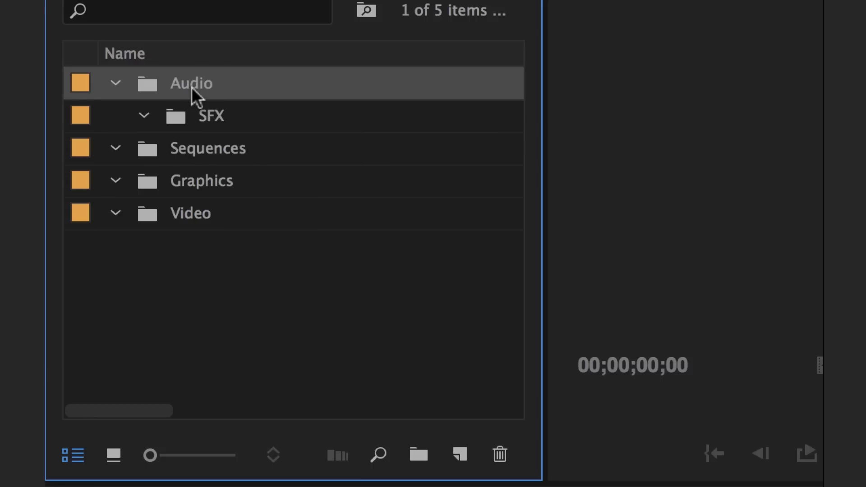
key(super+b)
text(Mus)
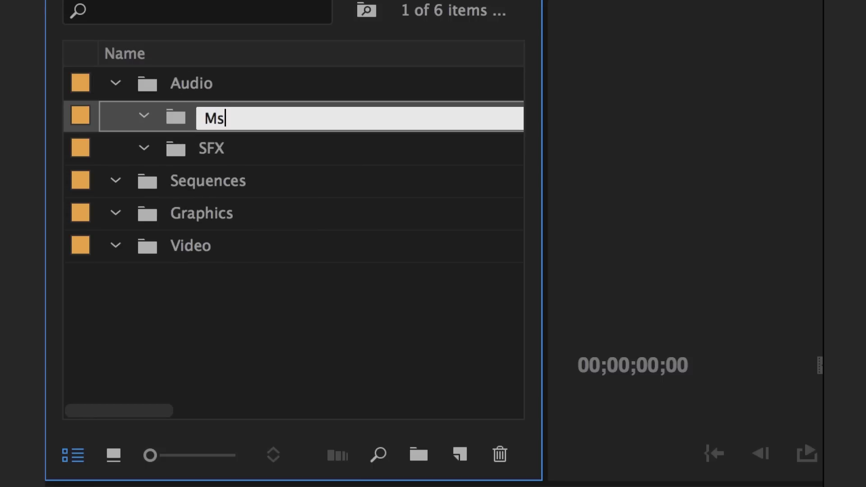
text(ic)
click(180, 177)
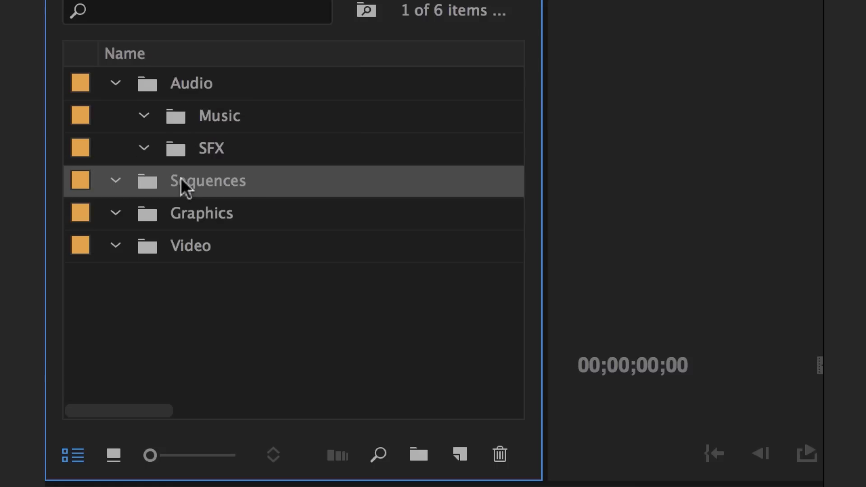
Create Masters and Rough Cuts sub-bins inside the Sequences bin.
key(super+b)
text(Masters)
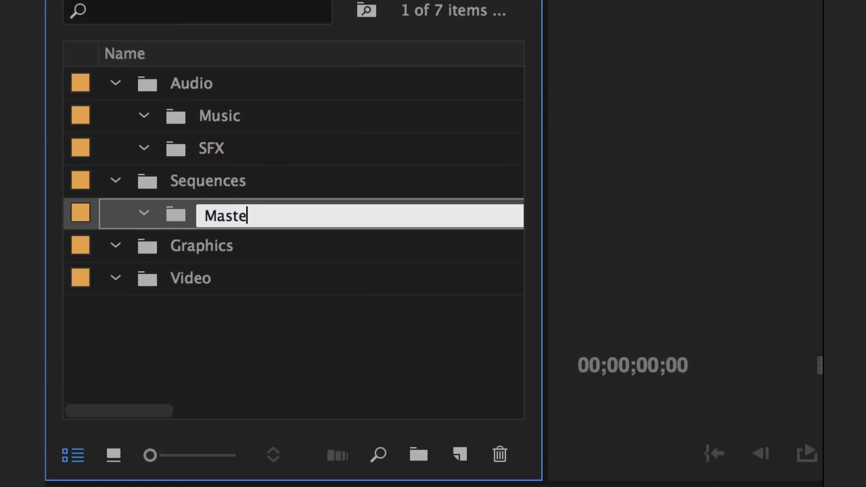
click(196, 180)
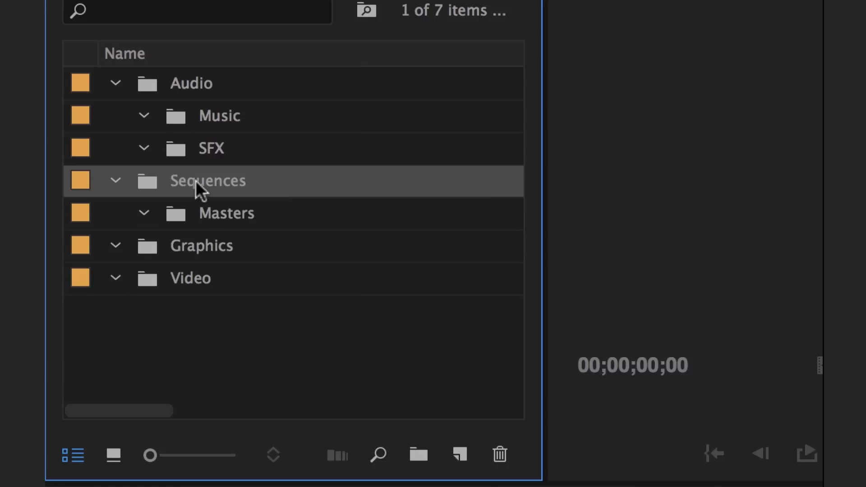
key(super+b)
text(Rough )
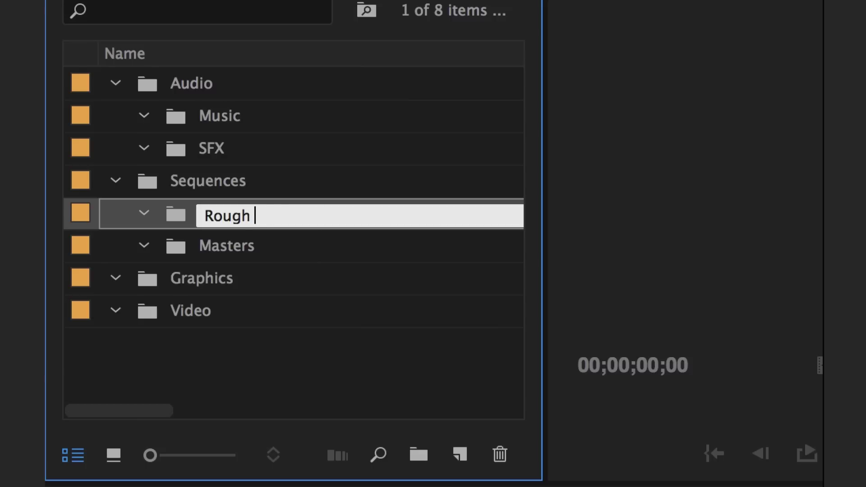
text(Cuts)
click(227, 343)
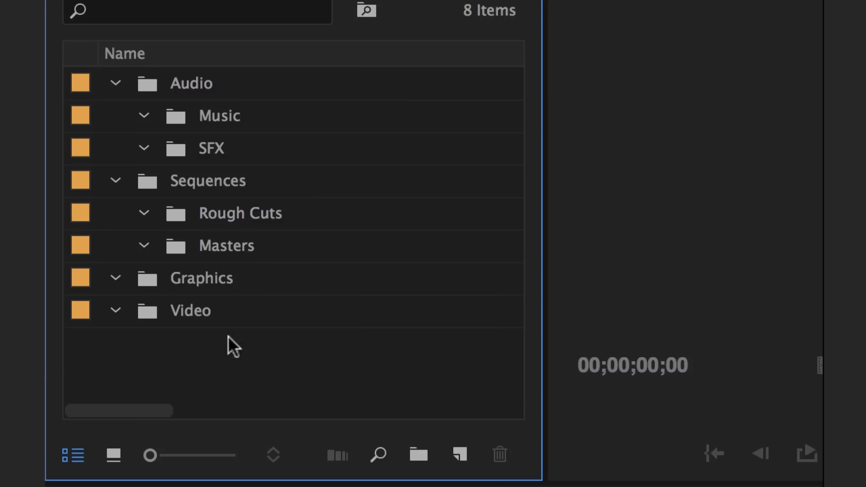
click(223, 279)
Create Images, Titles and Animations sub-bins inside the Graphics bin.
key(super+b)
text(Images)
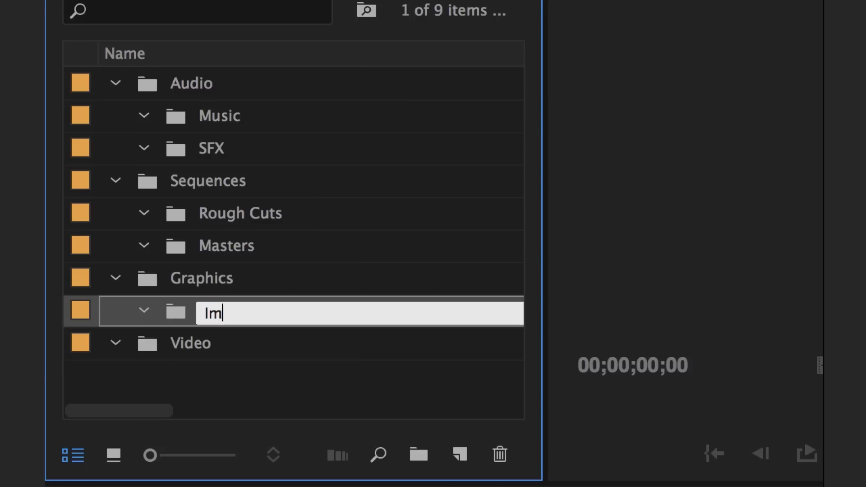
click(201, 275)
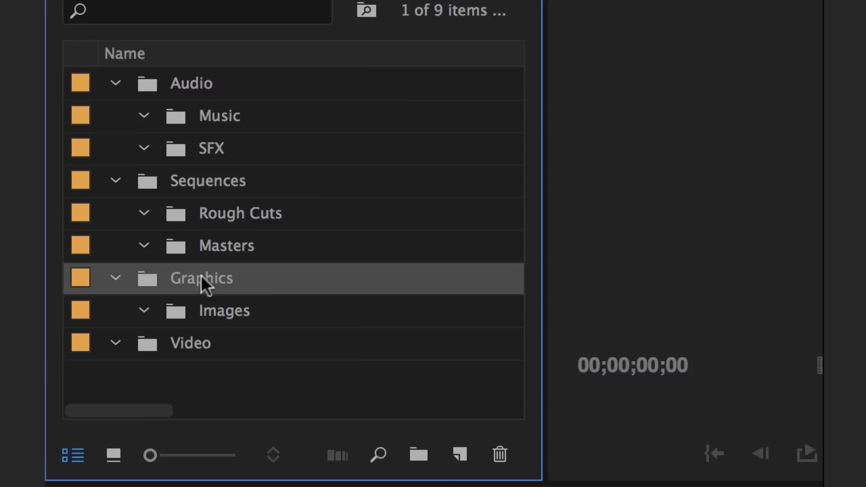
key(super+b)
text(Titles)
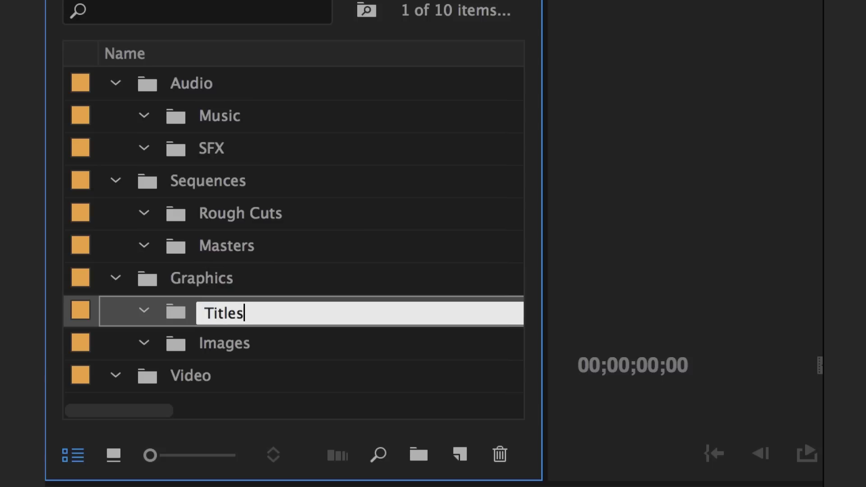
click(192, 284)
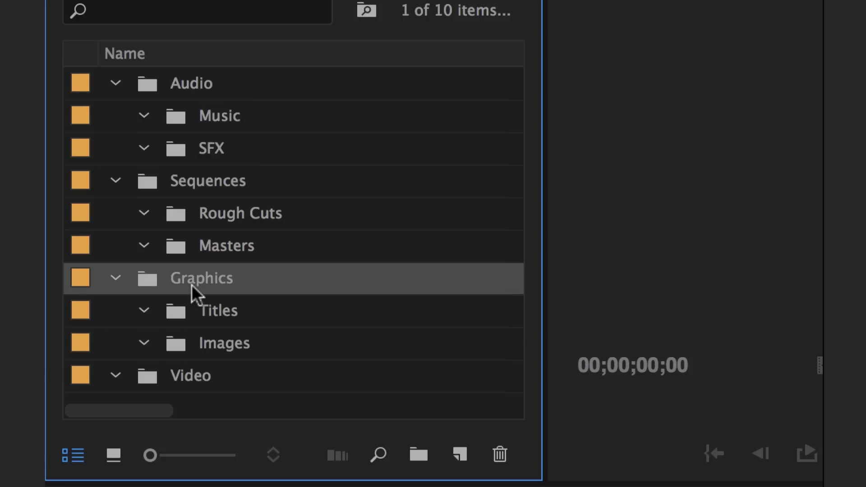
key(super+b)
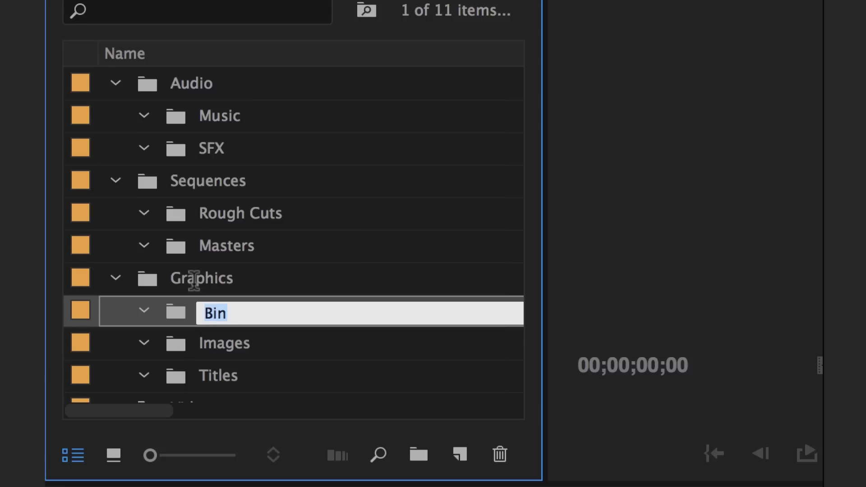
text(S)
key(BackSpace)
text(Ani)
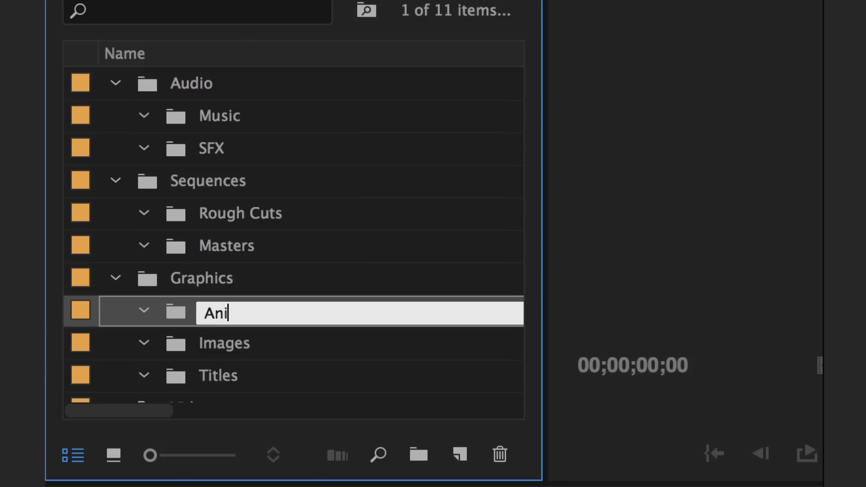
text(mations)
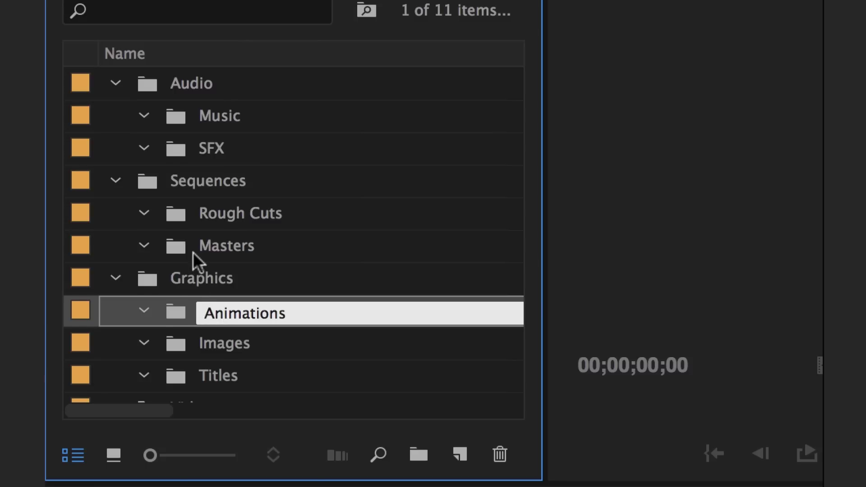
scroll(193, 252, down, 1)
click(188, 377)
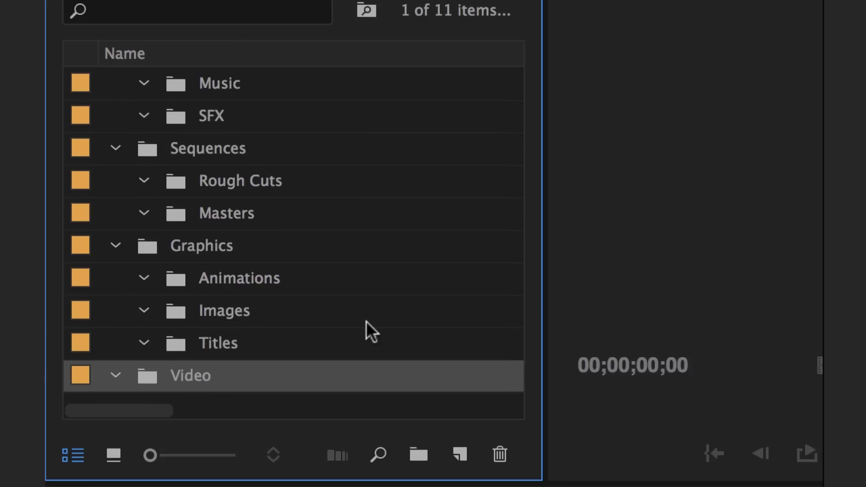
Create Broll and Interviews sub-bins inside the Video bin.
key(ctrl+b)
text(B)
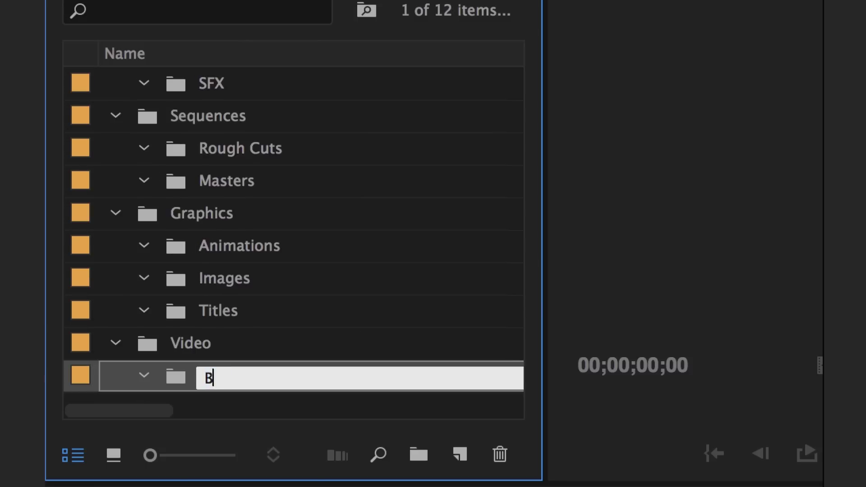
text(roll)
click(196, 344)
key(ctrl+b)
text(Inter)
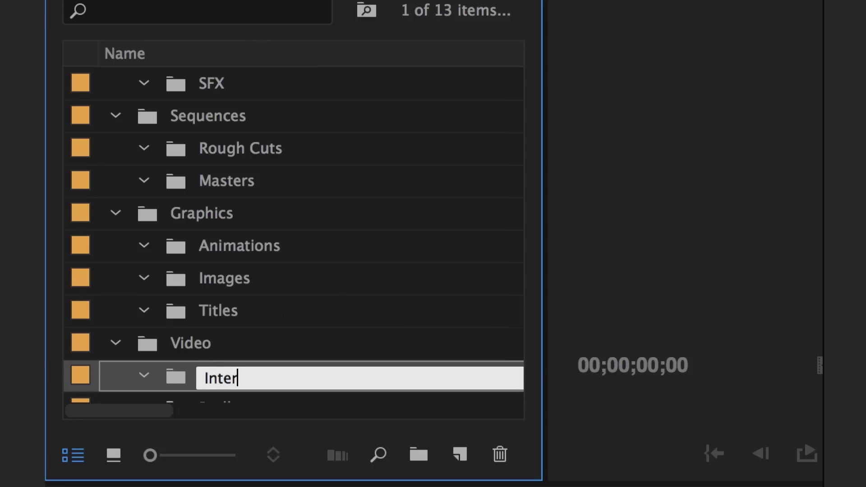
text(views)
key(Return)
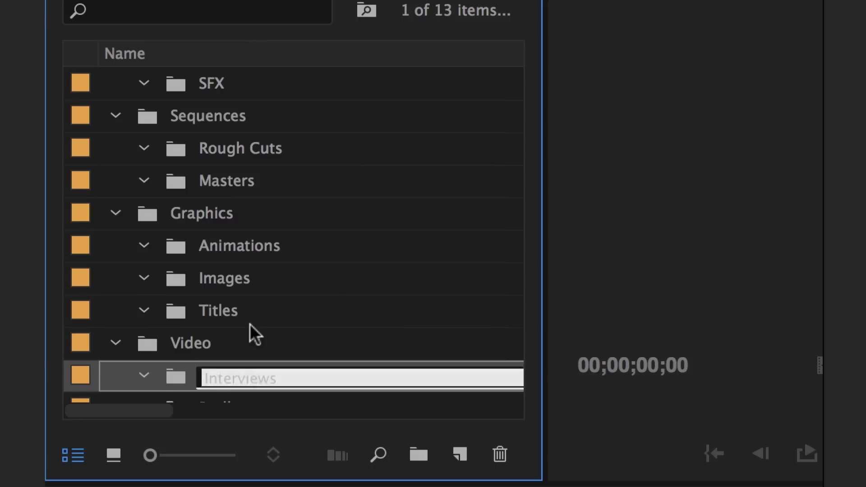
Collapse the Video, Graphics, Sequences and Audio bins so only top-level bins show.
click(115, 342)
click(116, 246)
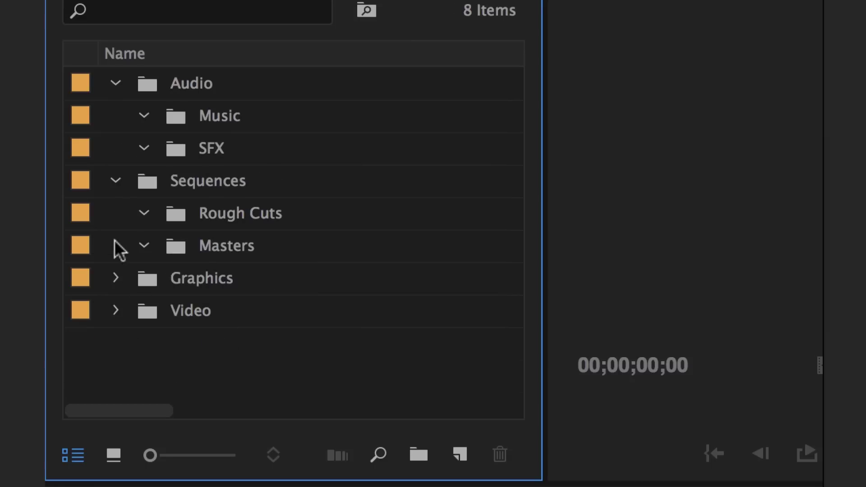
click(114, 177)
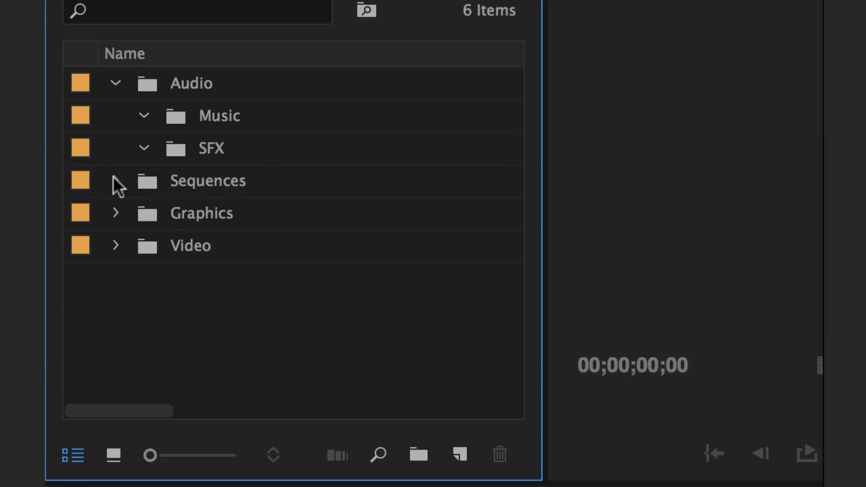
click(120, 81)
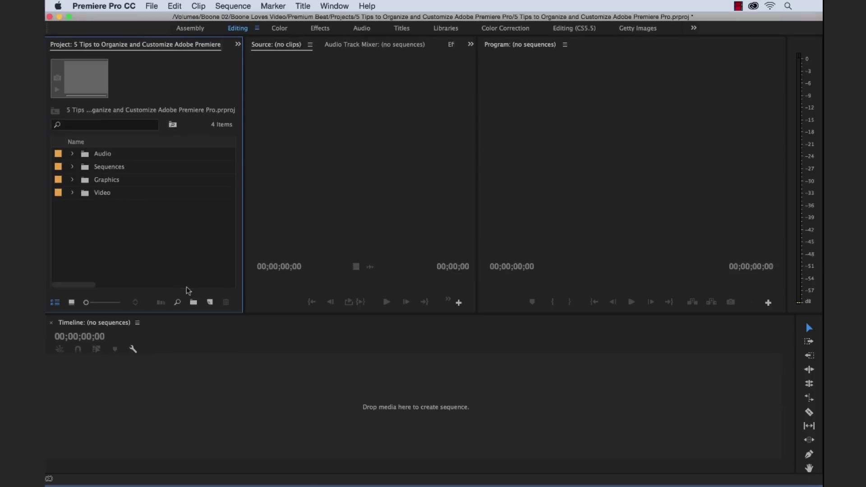
Drag the Source/Program divider right so the Source monitor becomes wider.
click(388, 202)
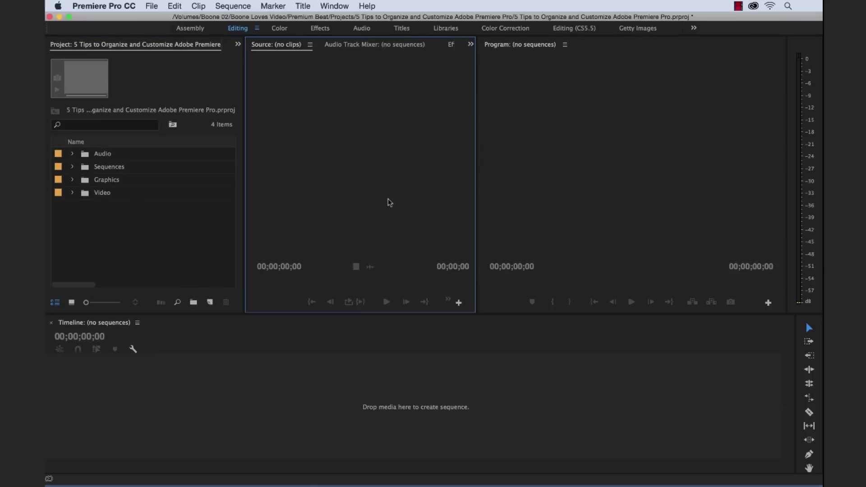
click(550, 213)
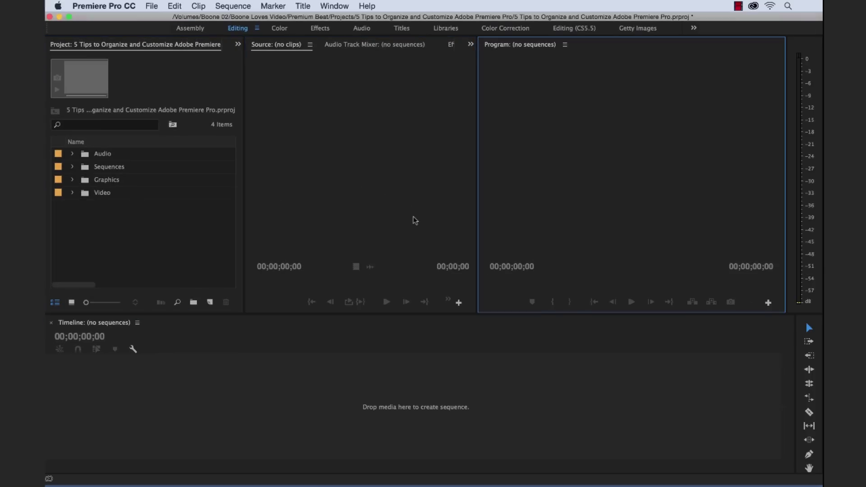
click(414, 218)
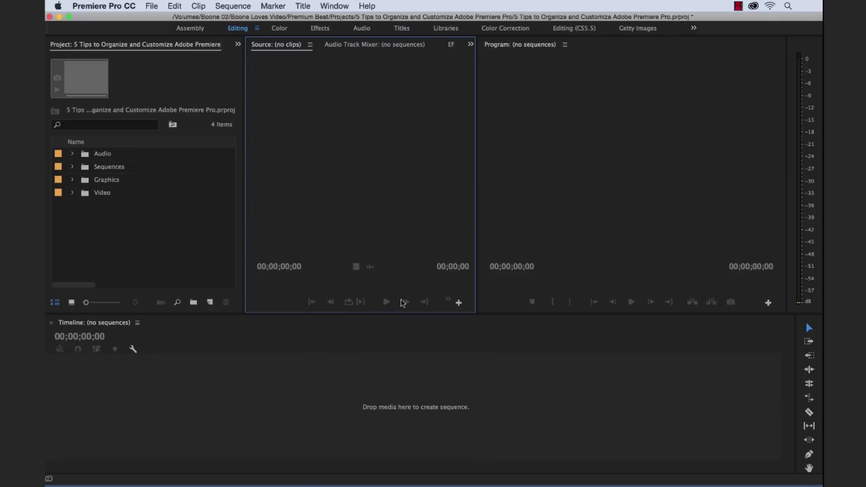
drag(476, 235, 566, 229)
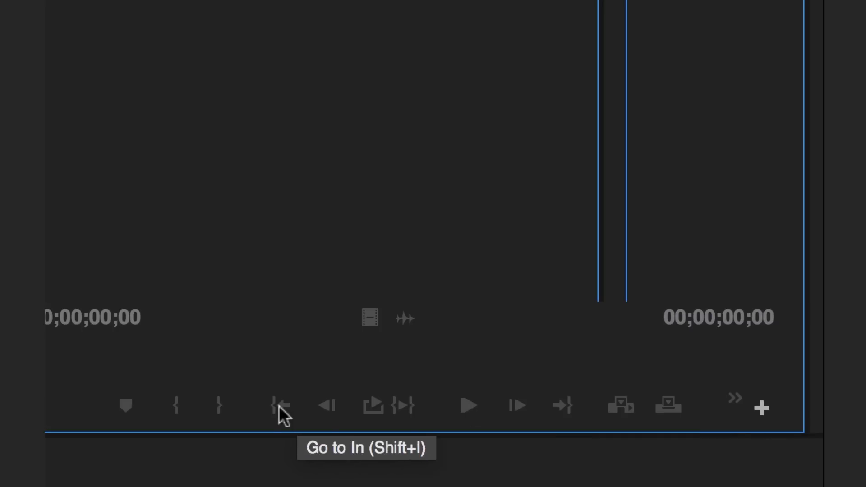
Remove Mark Out, Go to In, Mark In, a spacer and Step Back from the Source monitor.
click(769, 412)
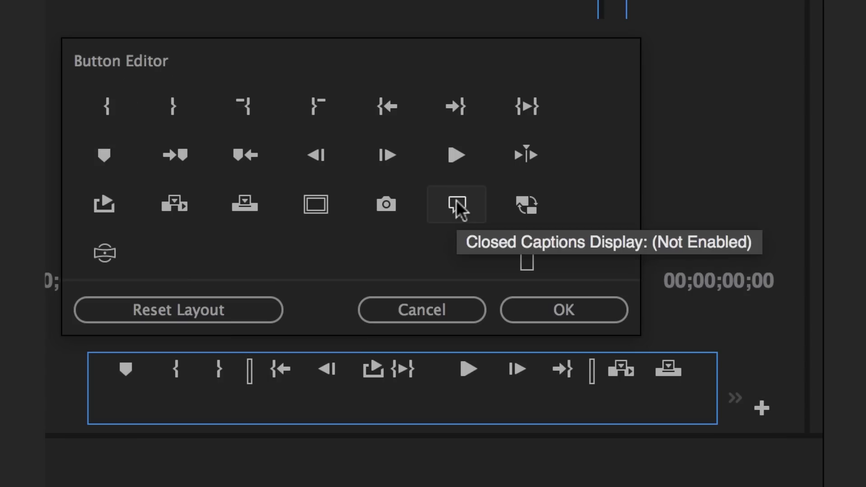
drag(243, 366, 280, 263)
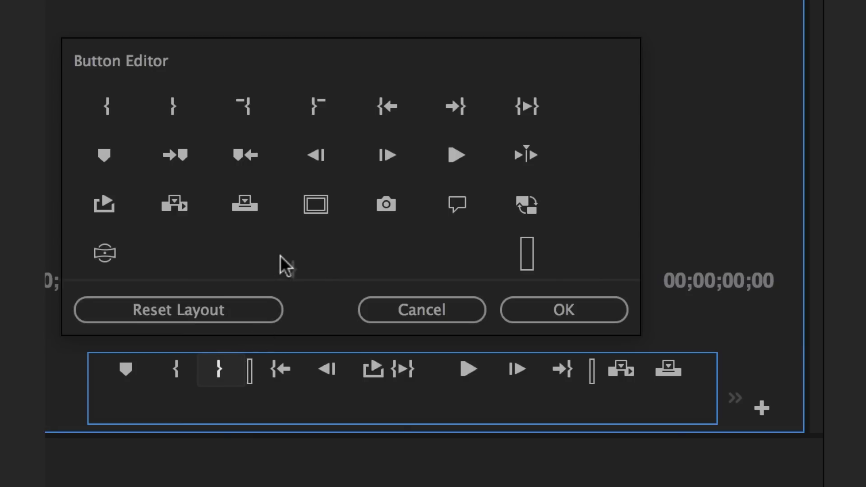
drag(281, 361, 262, 280)
drag(279, 369, 294, 337)
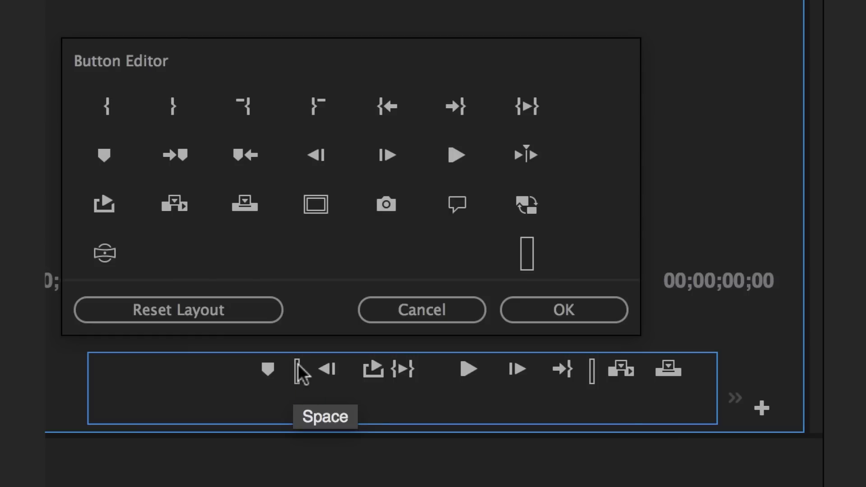
drag(317, 251, 317, 251)
drag(333, 373, 358, 321)
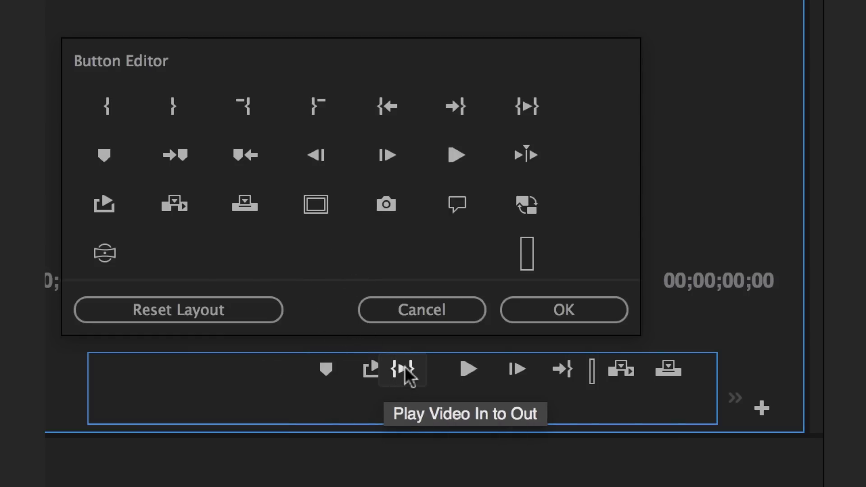
Remove Play, Step Forward, Go to Out, a spacer, Insert and Overwrite, then add Safe Margins.
drag(466, 368, 437, 251)
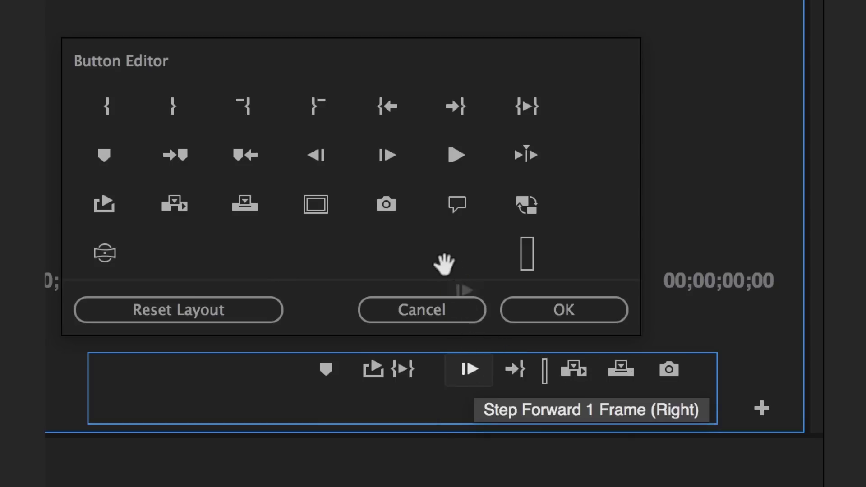
drag(444, 264, 438, 255)
drag(468, 370, 427, 237)
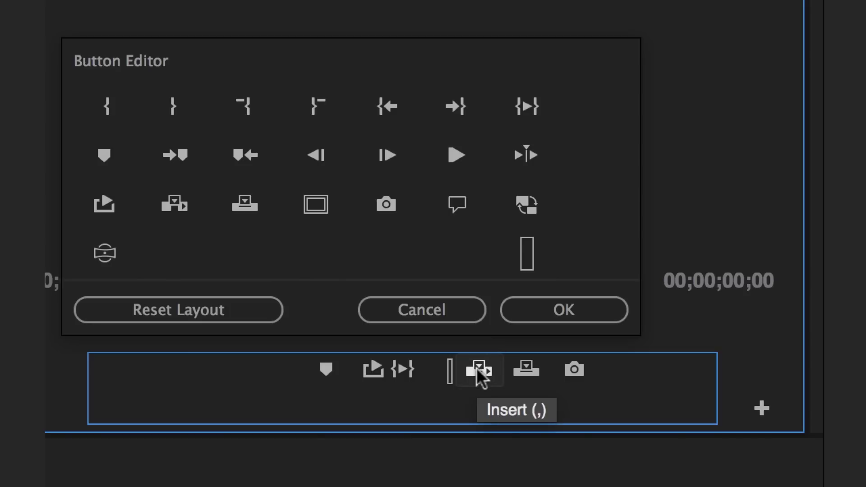
drag(446, 377, 464, 474)
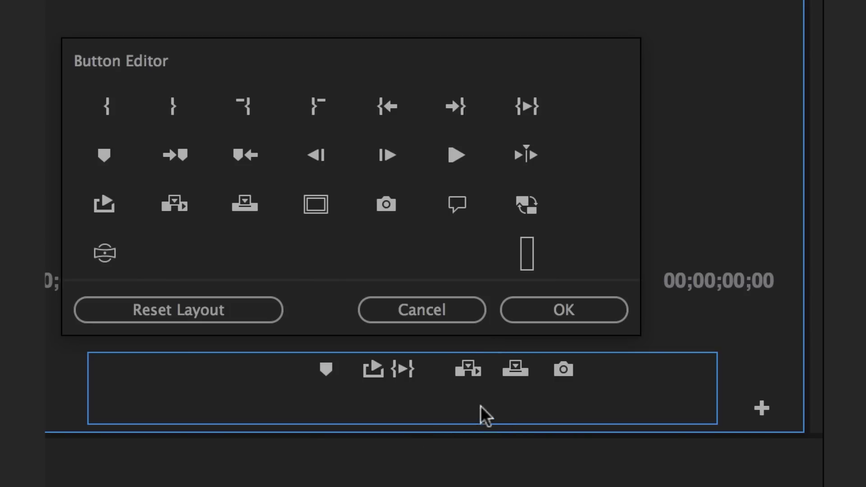
drag(468, 374, 471, 476)
drag(479, 370, 476, 453)
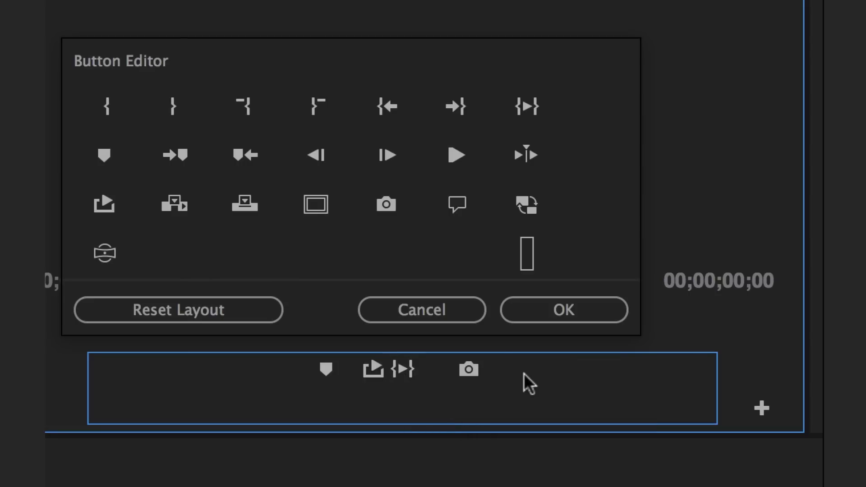
mouse_move(319, 205)
mouse_down()
mouse_move(301, 345)
mouse_move(286, 373)
mouse_up()
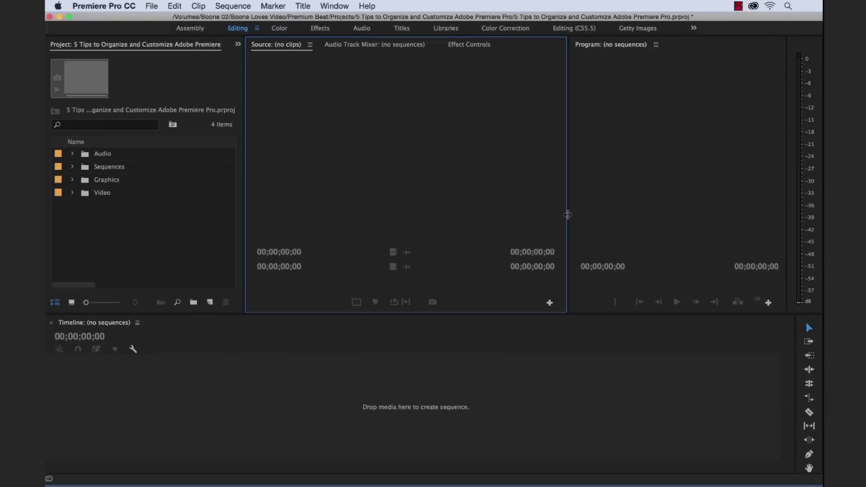
Widen the Program monitor again, then expand and select the Sequences bin.
drag(568, 211, 490, 211)
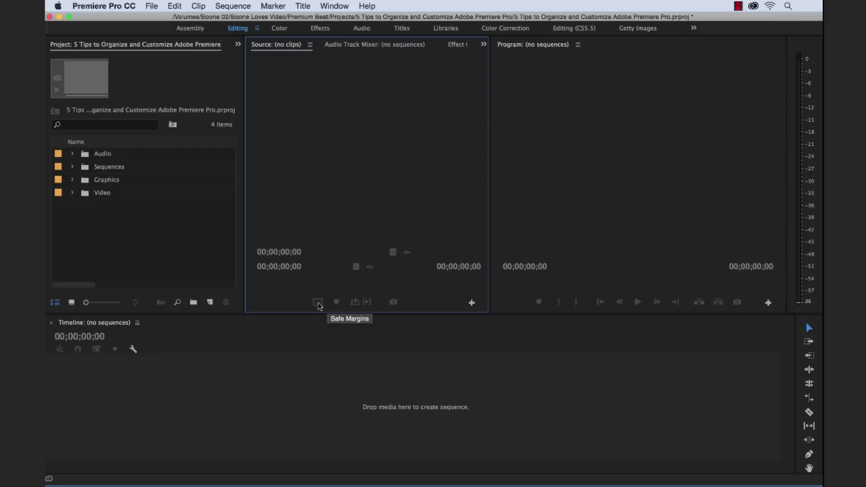
click(162, 254)
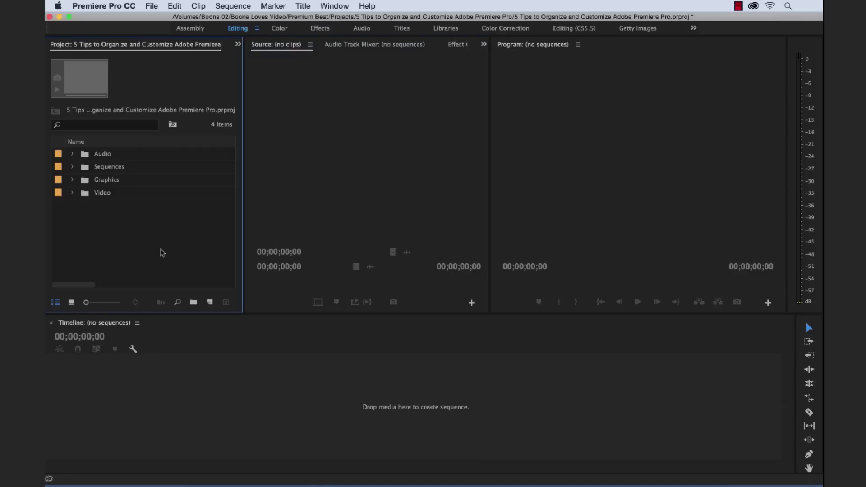
click(72, 166)
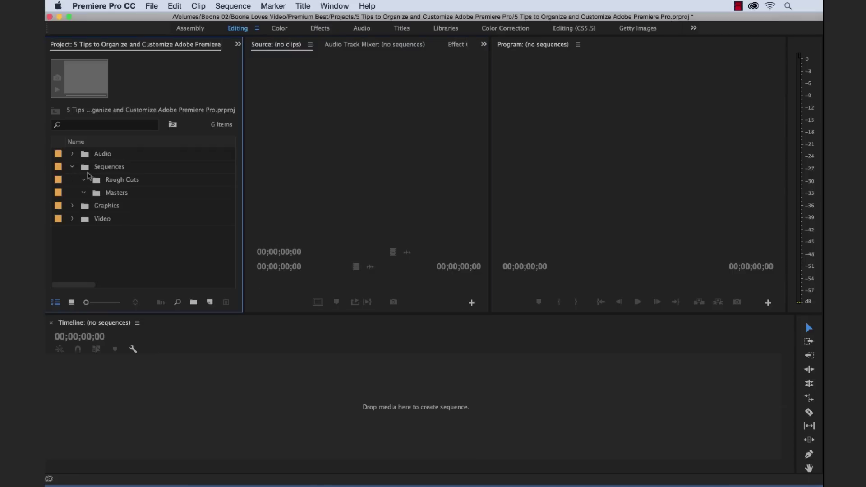
click(89, 168)
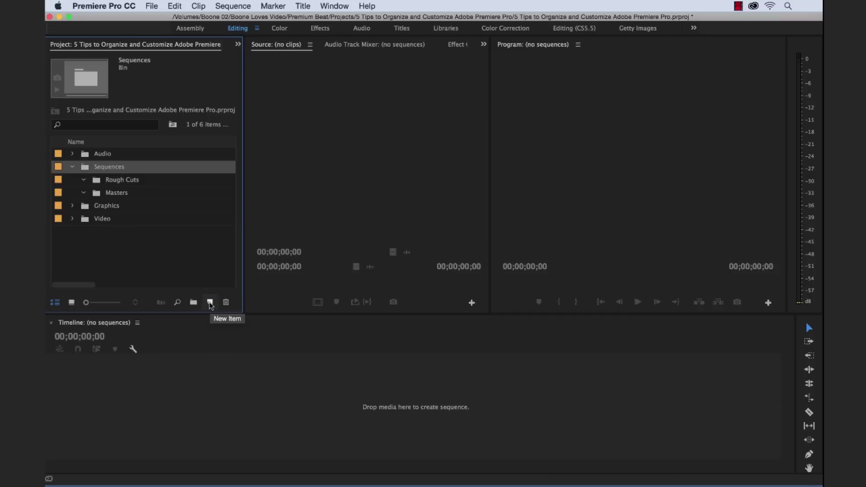
click(210, 303)
Create a DSLR 1080p24 sequence named Sequence 01 in Rough Cuts.
click(228, 317)
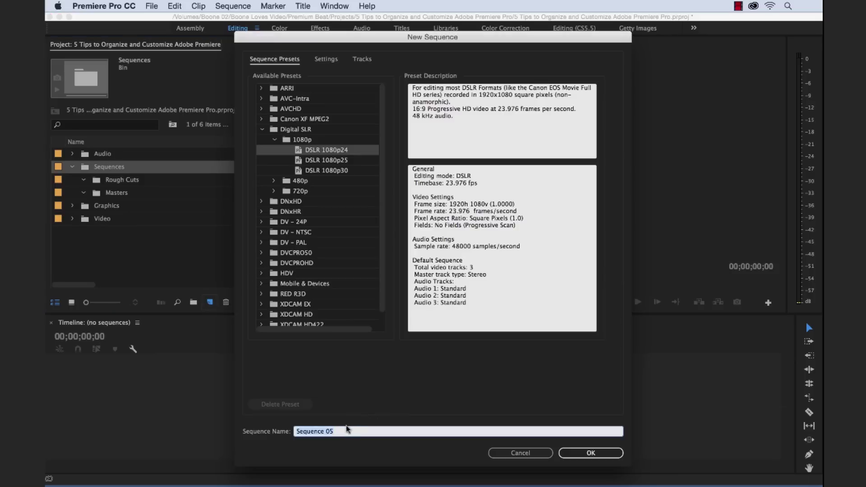
click(382, 428)
key(BackSpace)
key(Return)
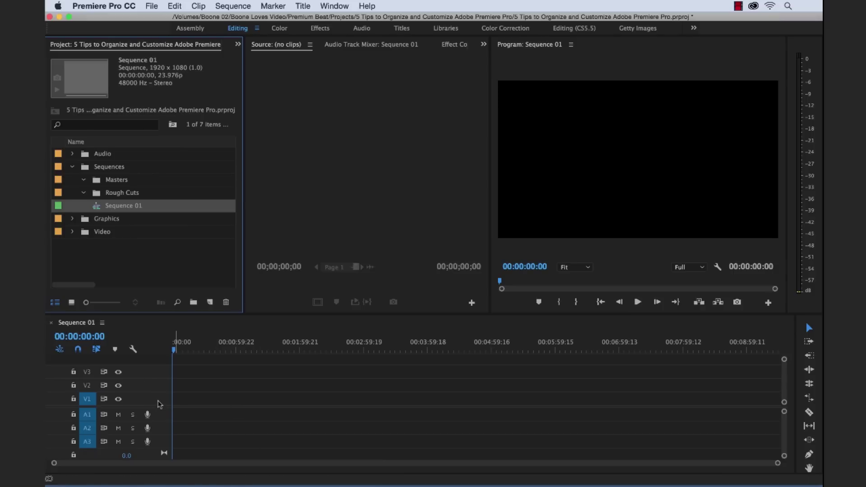
Delete all empty video and audio tracks, leaving V1 and A1, and make both taller.
right_click(160, 404)
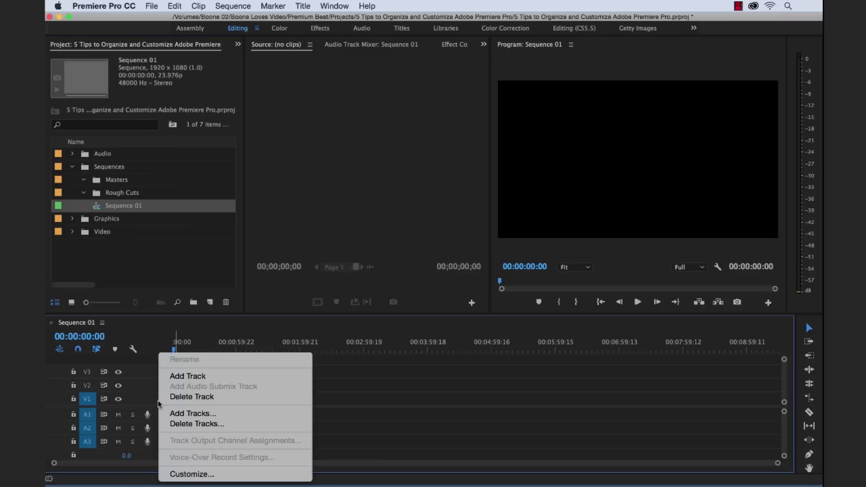
click(191, 425)
click(396, 201)
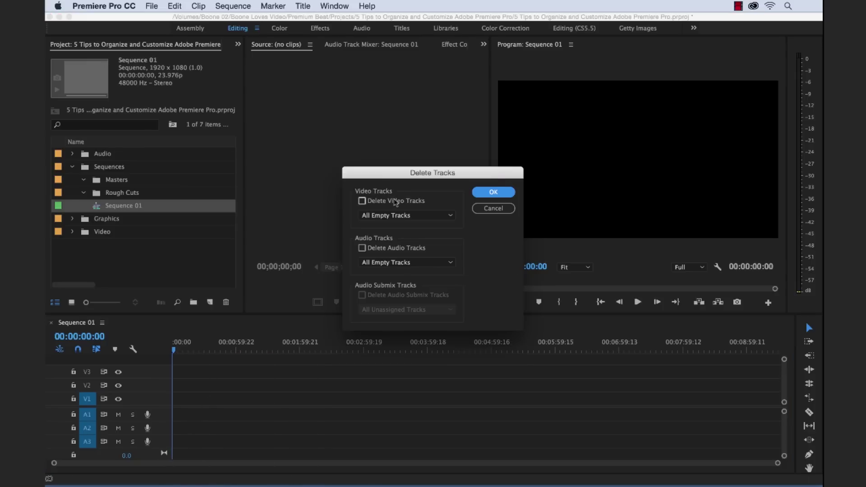
click(379, 248)
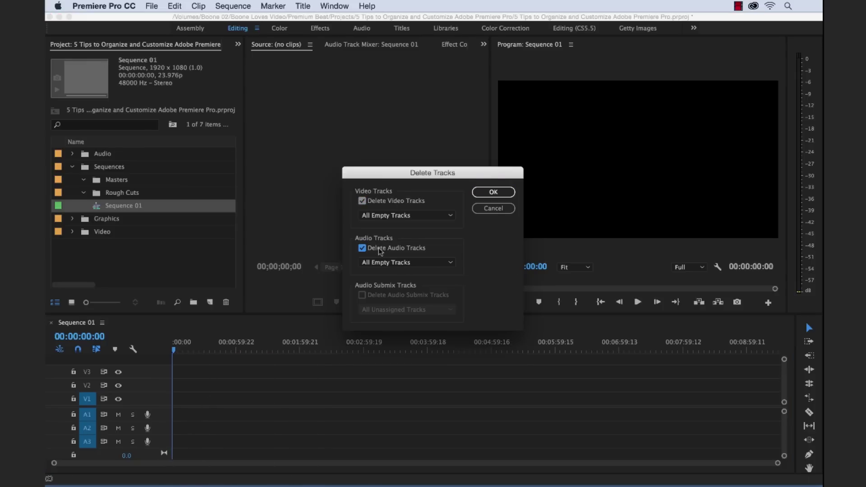
click(495, 192)
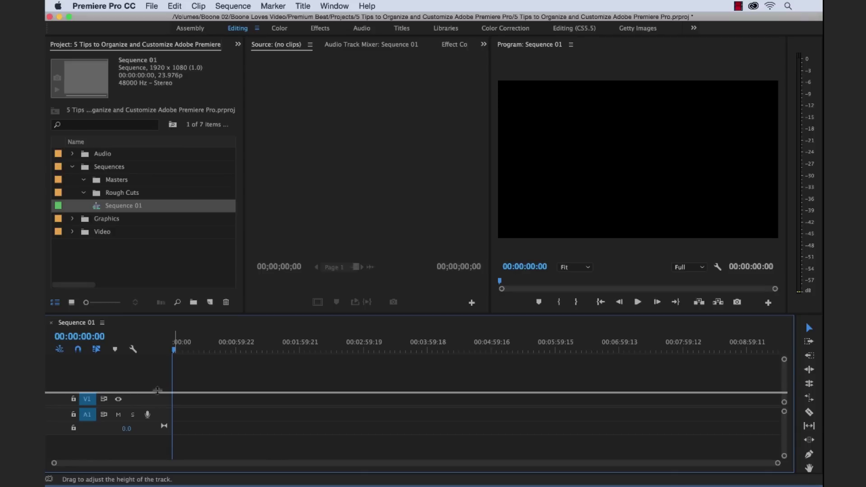
drag(157, 391, 158, 363)
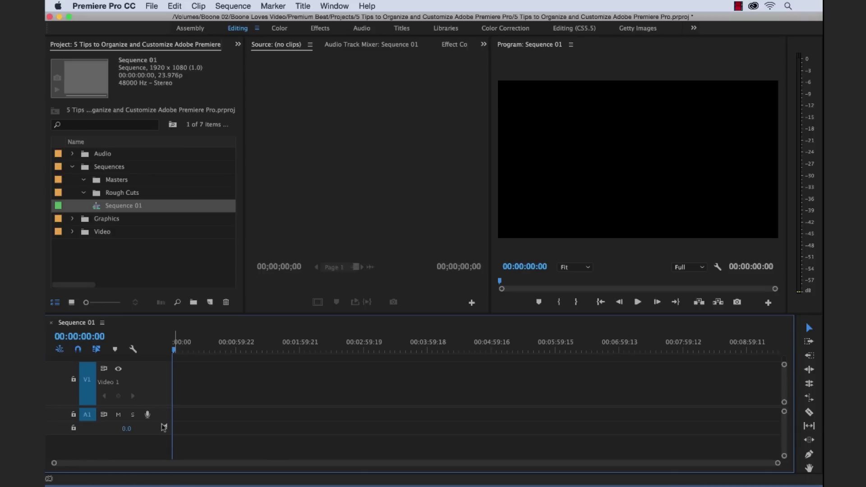
drag(160, 421, 158, 453)
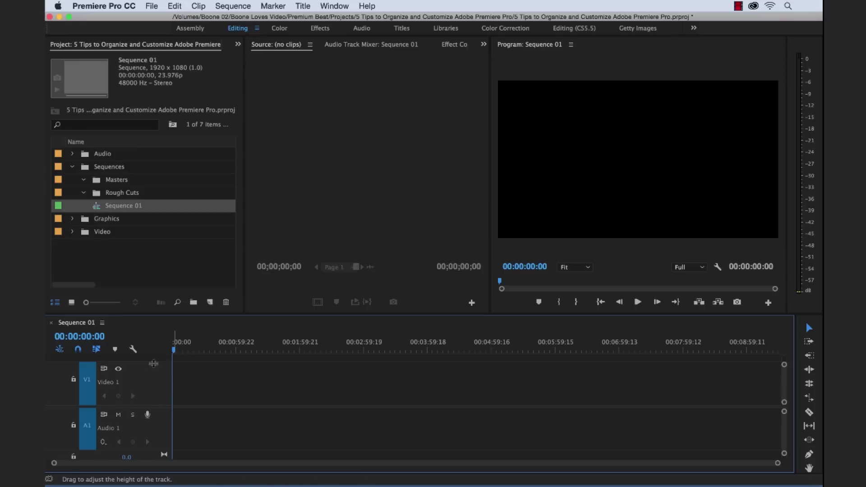
Save the current V1 and A1 track heights as a preset named Boon.
click(132, 350)
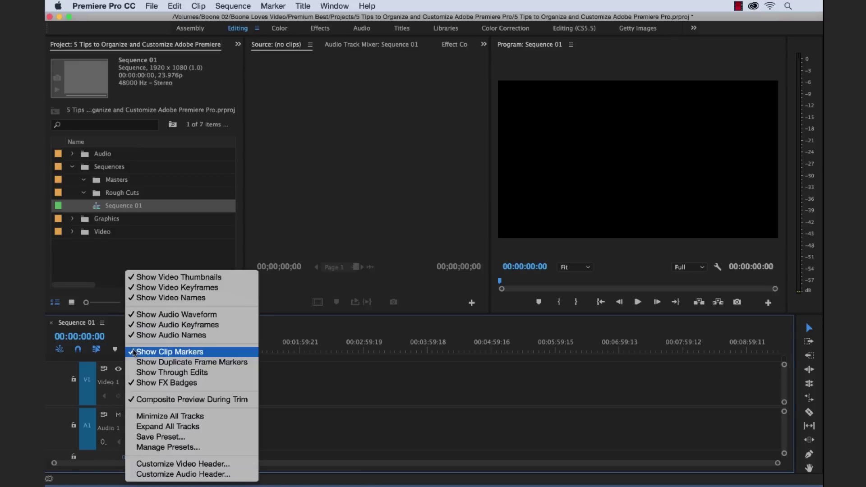
click(179, 438)
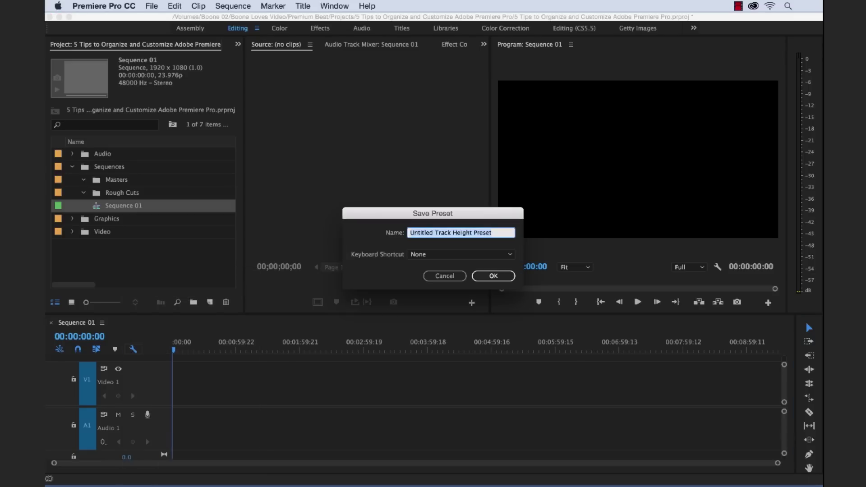
text(Boone's Track)
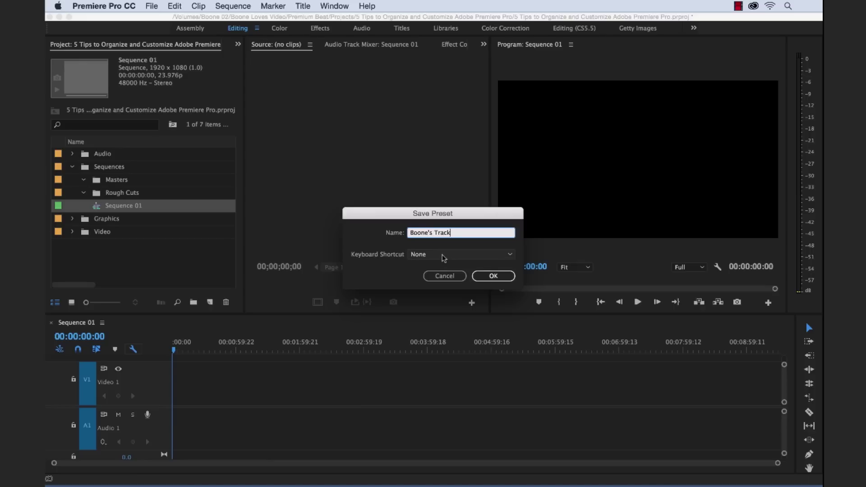
click(490, 276)
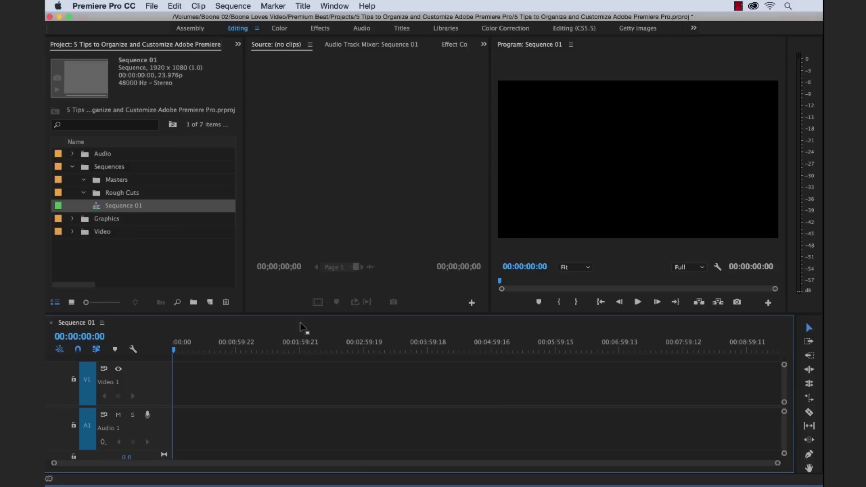
Collapse the Sequences bin, dock the Effects panel beside the timeline, and widen the timeline.
click(145, 249)
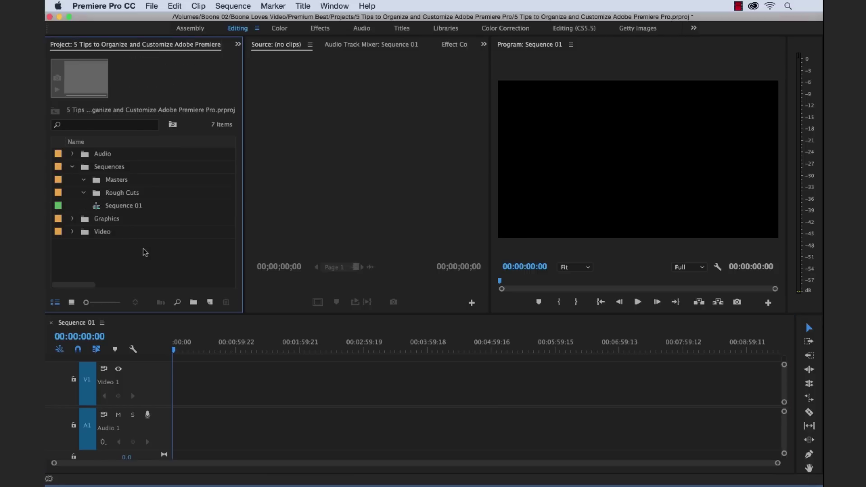
click(73, 167)
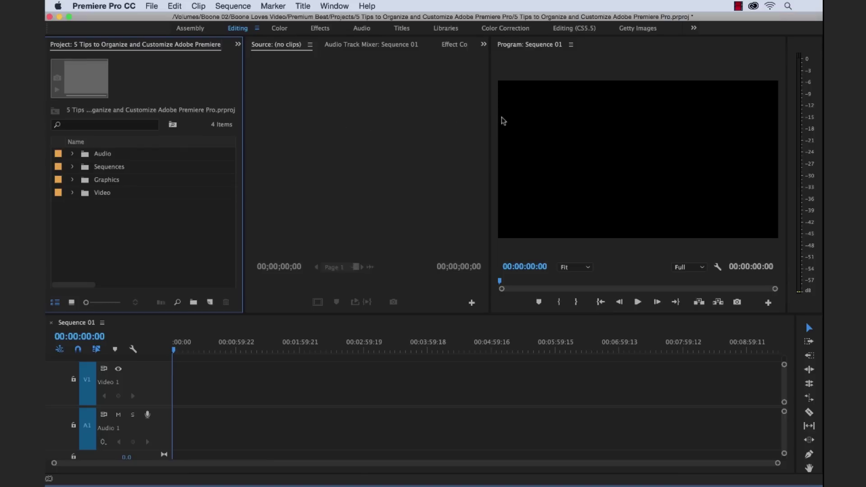
click(447, 44)
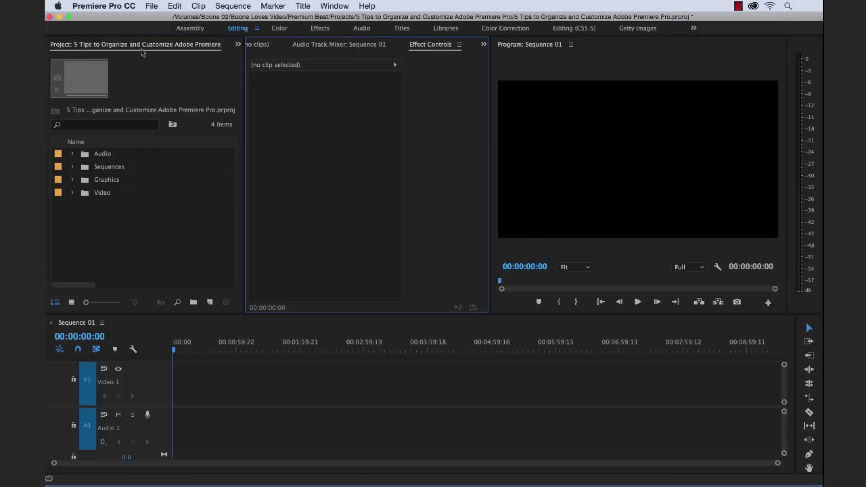
click(238, 44)
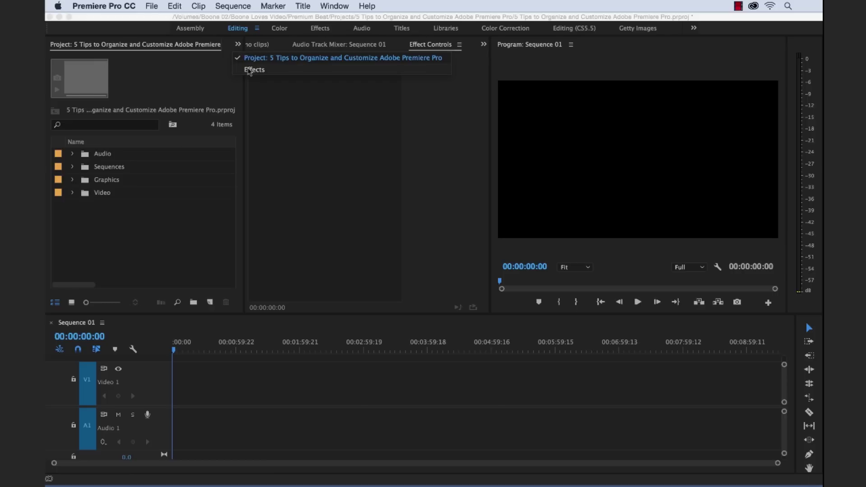
click(253, 70)
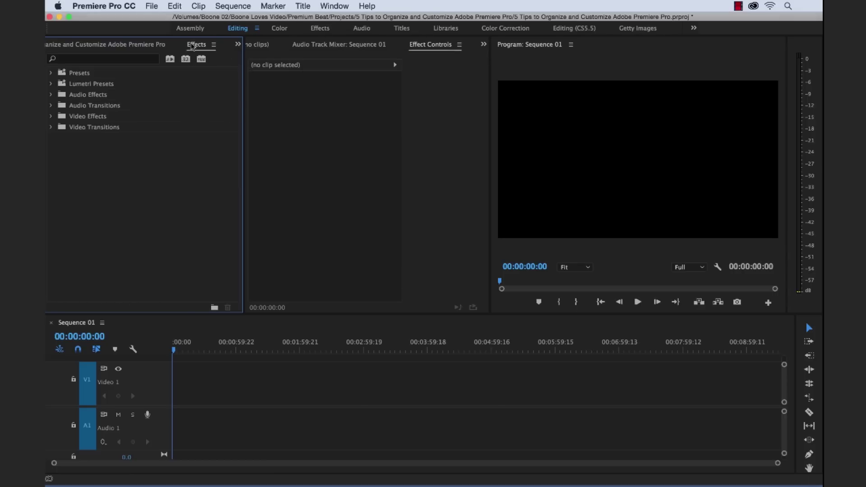
drag(193, 46, 66, 386)
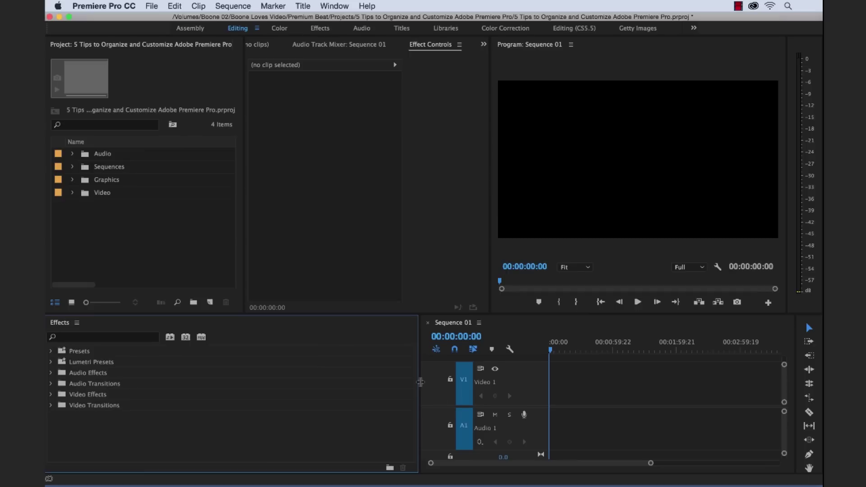
drag(420, 382, 235, 369)
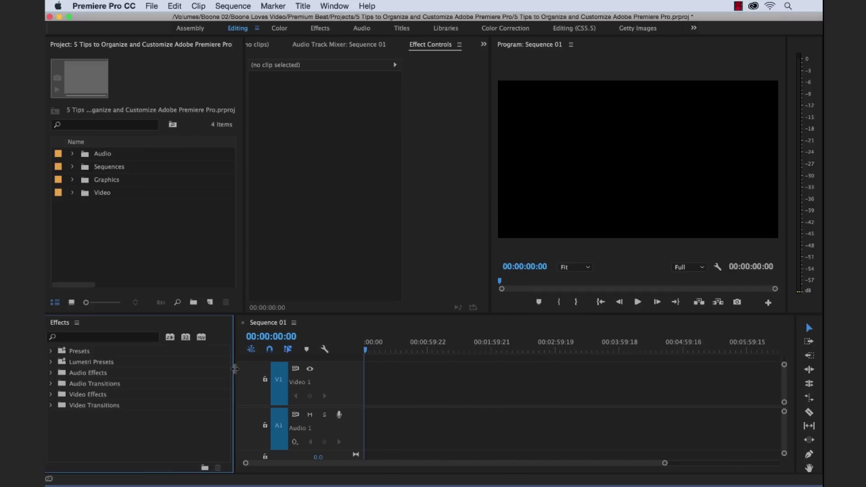
Close the Audio Track Mixer panel from its panel menu.
click(356, 46)
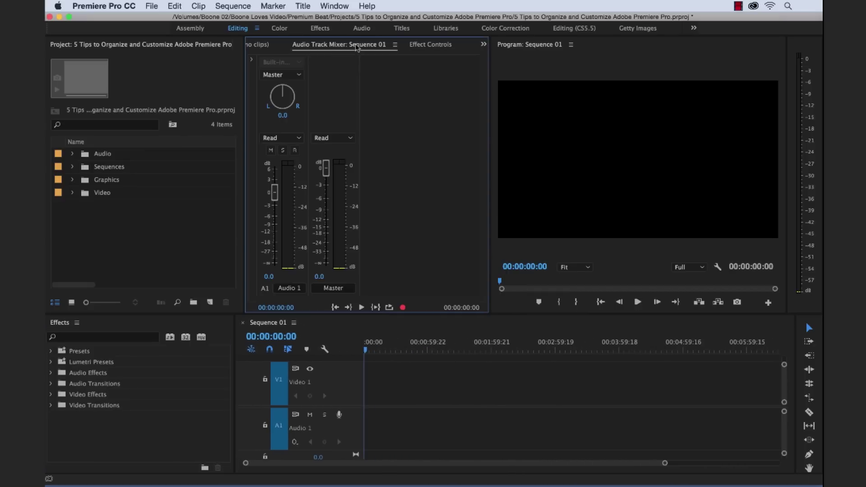
click(259, 47)
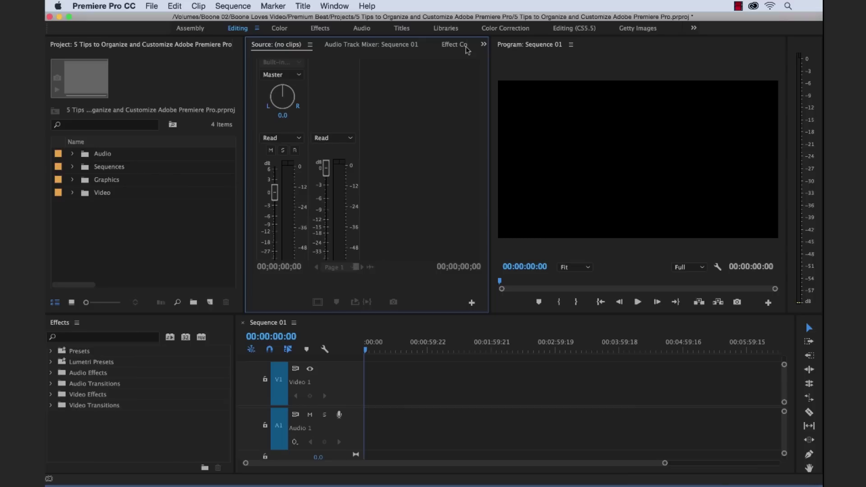
click(395, 47)
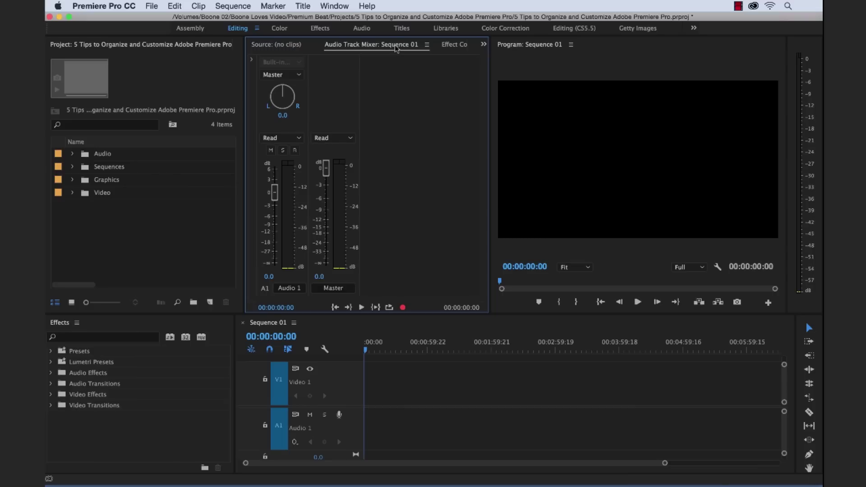
click(427, 45)
click(437, 55)
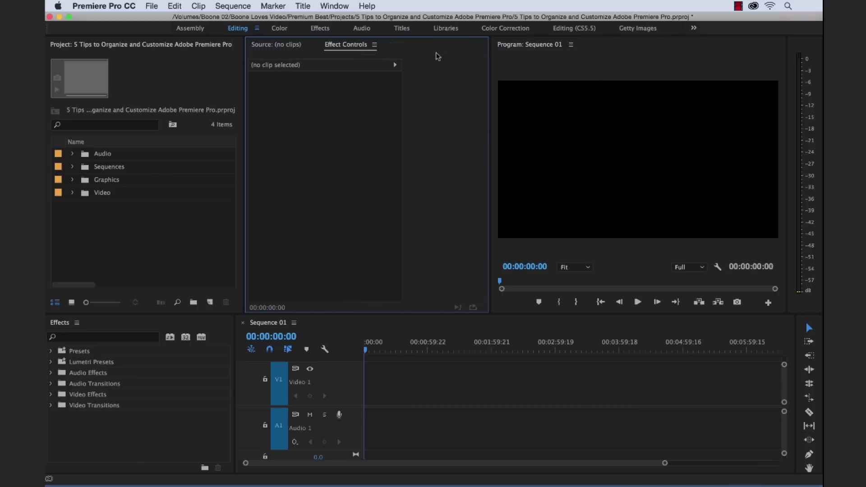
Dock Effect Controls as a tab beside Effects and make the lower panels taller.
click(293, 47)
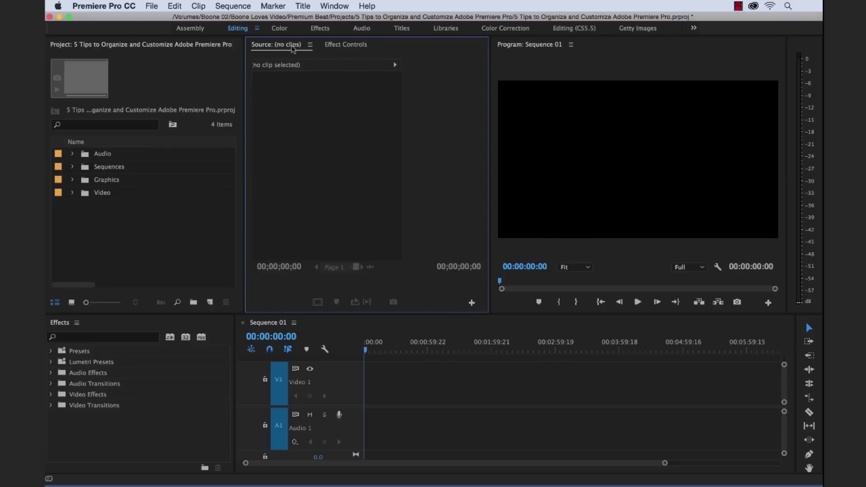
click(344, 45)
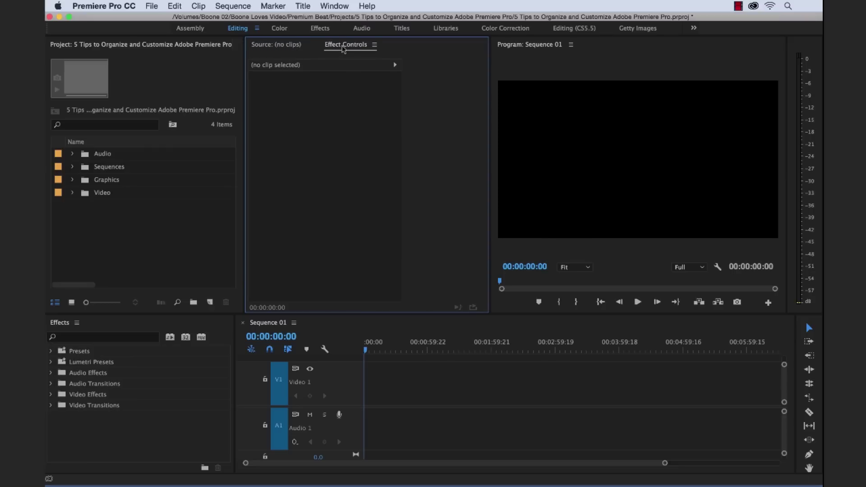
drag(343, 47, 121, 382)
click(64, 328)
click(104, 328)
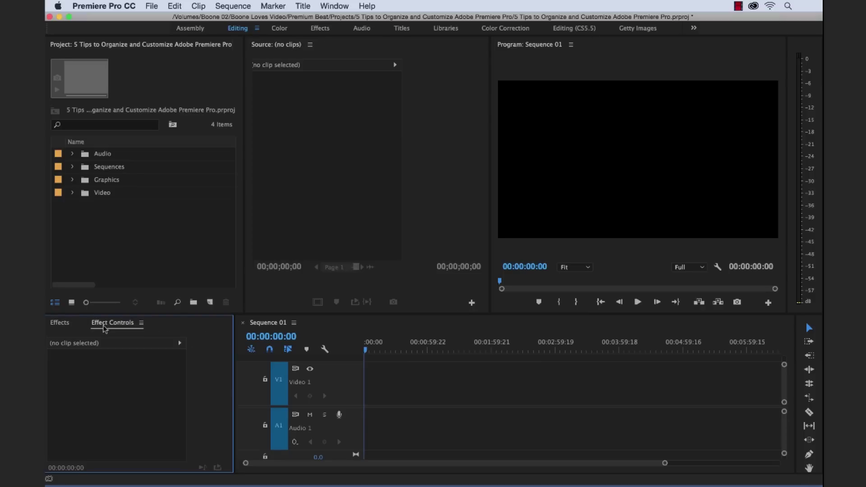
click(65, 324)
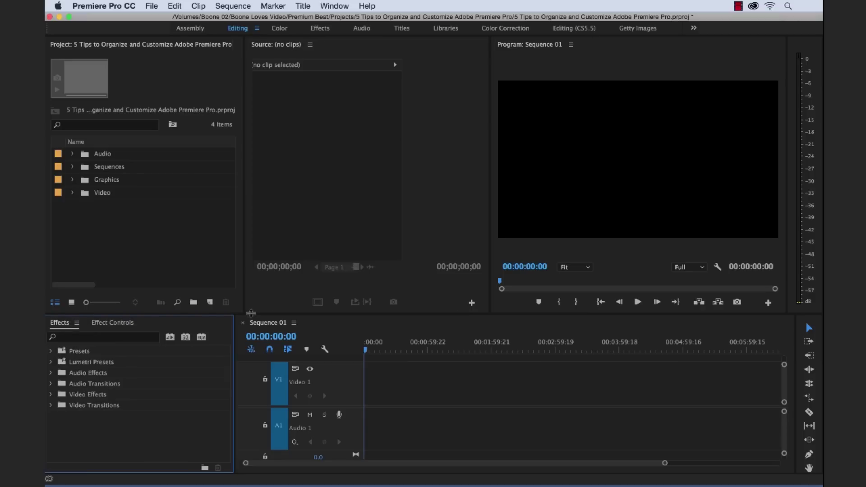
drag(251, 313, 252, 287)
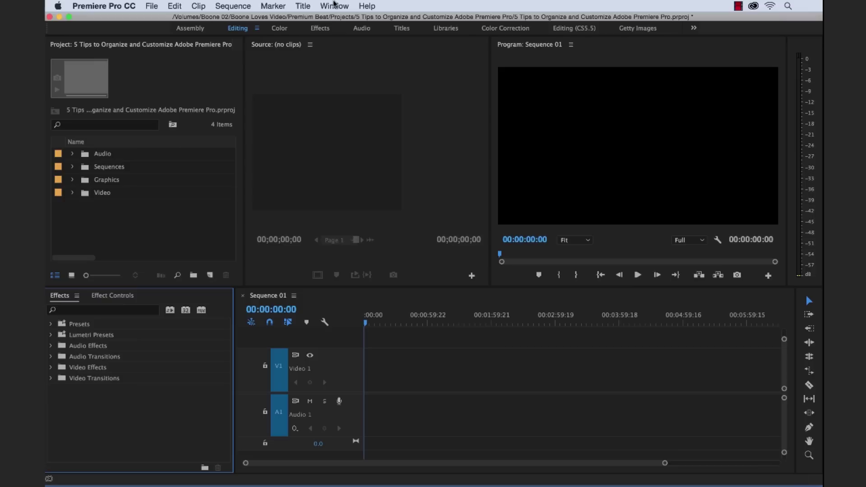
Save the current panel layout as a new workspace named 'B'.
click(334, 4)
mouse_move(337, 20)
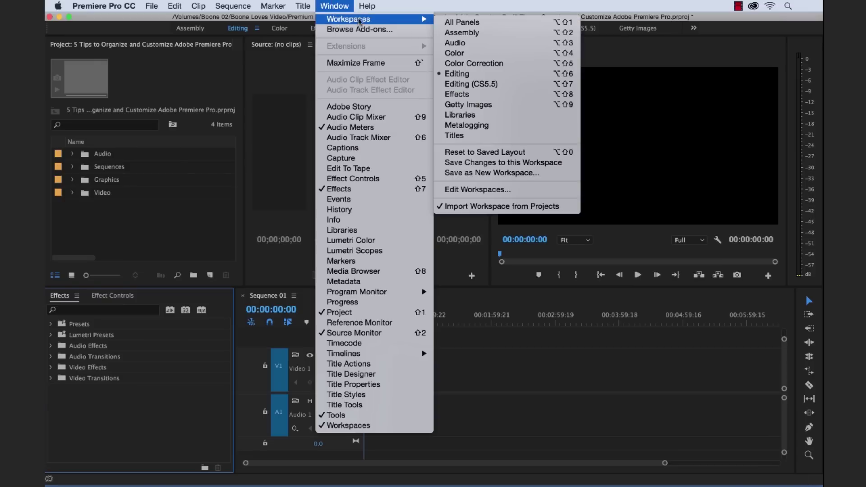
click(458, 173)
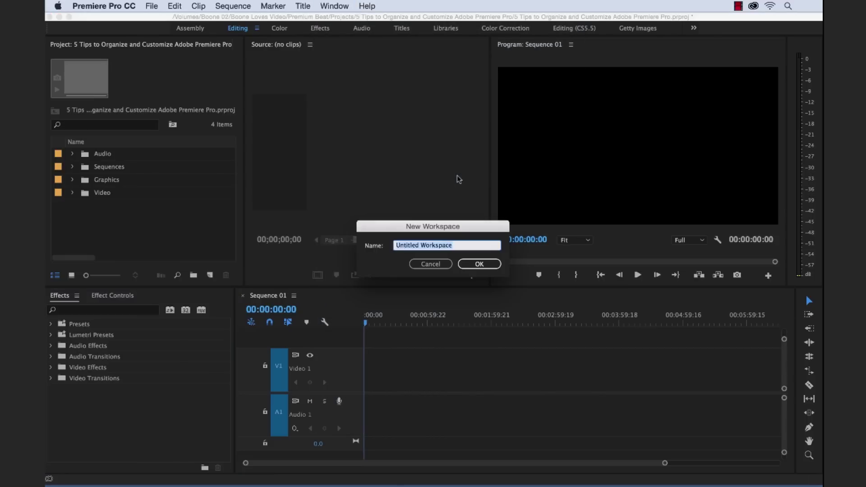
text(Boone's)
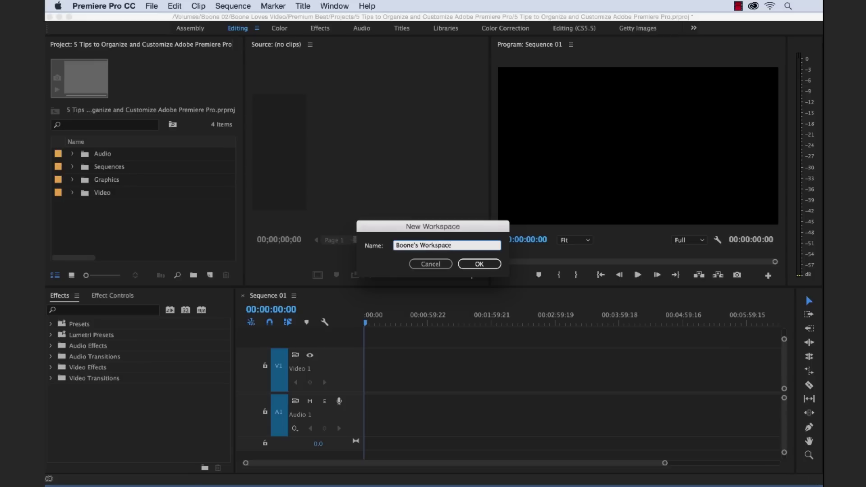
key(Return)
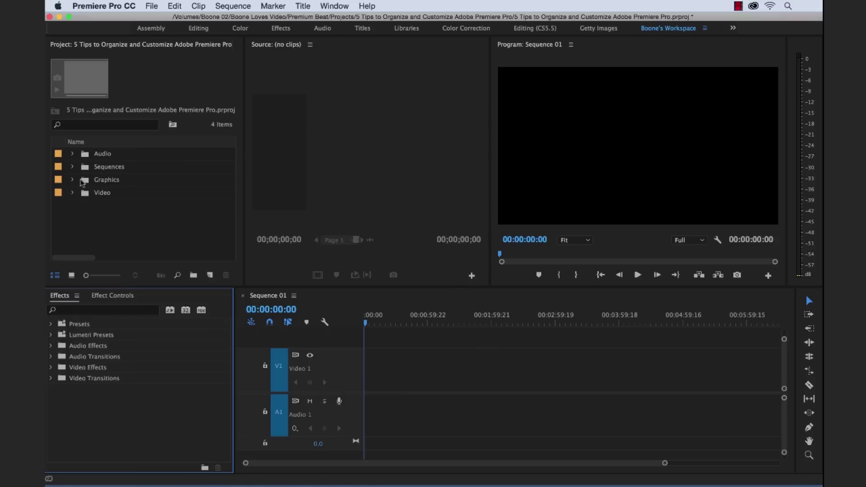
Expand the Sequences and Graphics bins to inspect their nested sub-bins.
click(72, 167)
click(73, 167)
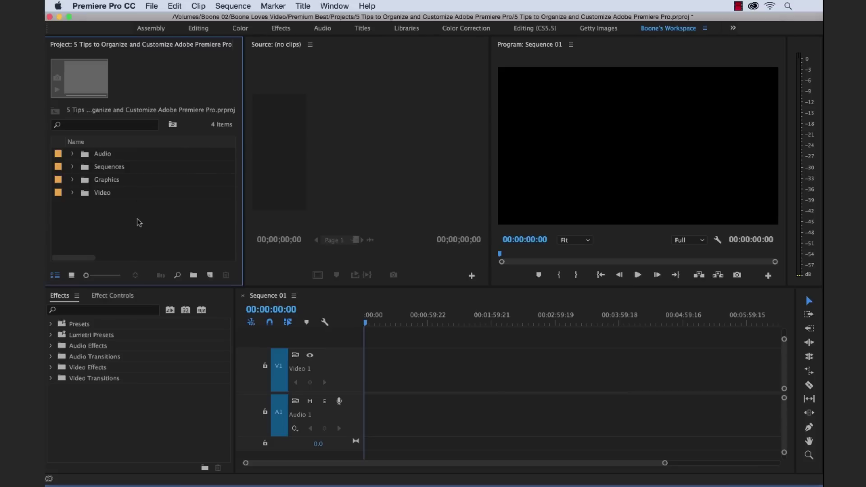
click(72, 168)
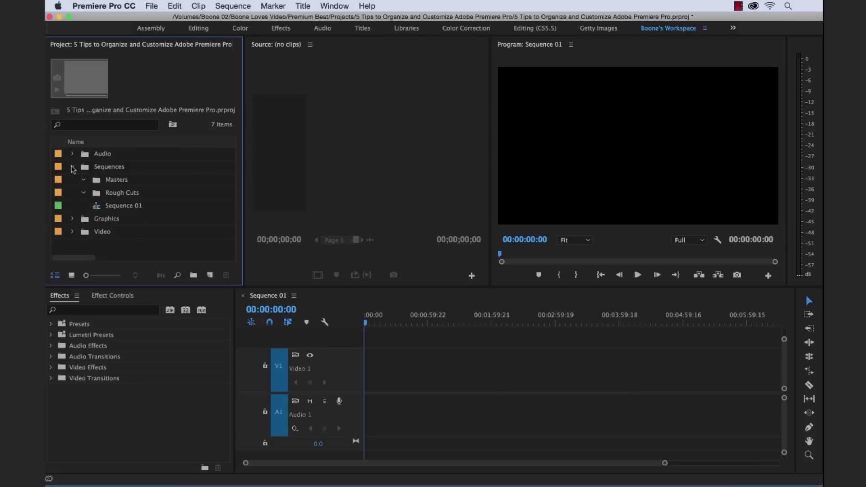
click(73, 220)
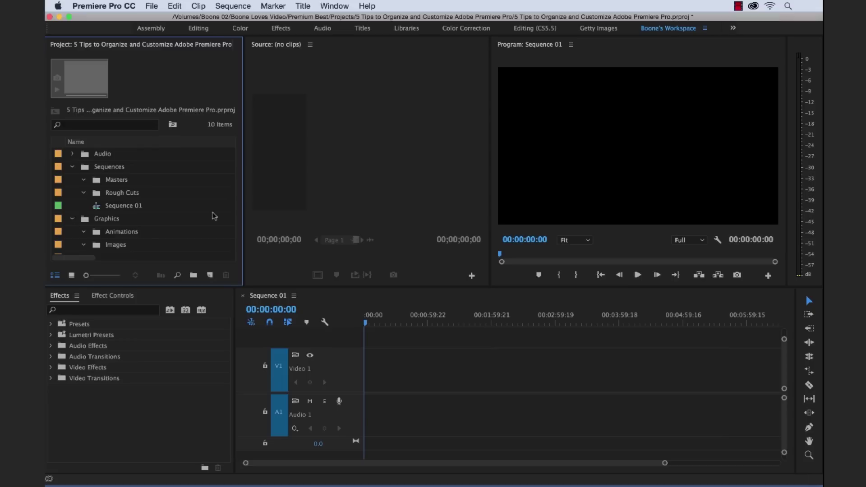
scroll(214, 216, down, 2)
scroll(213, 216, up, 2)
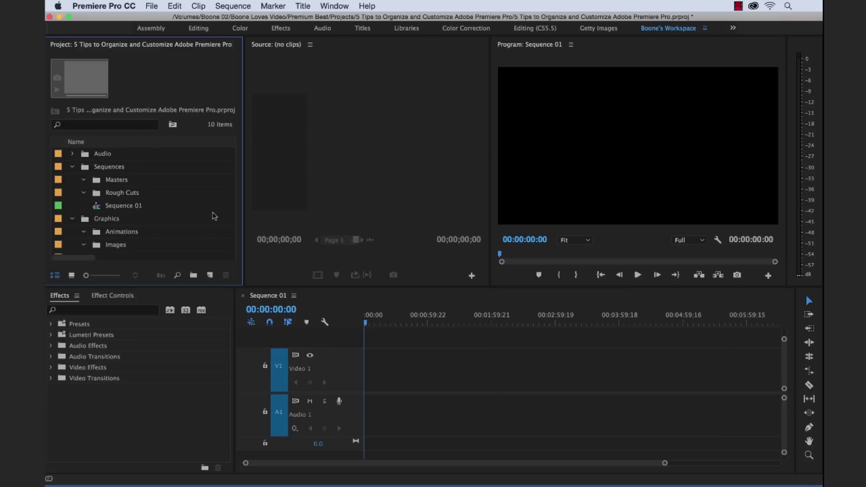
Collapse both bins and lower the divider so the monitors stand taller.
click(73, 168)
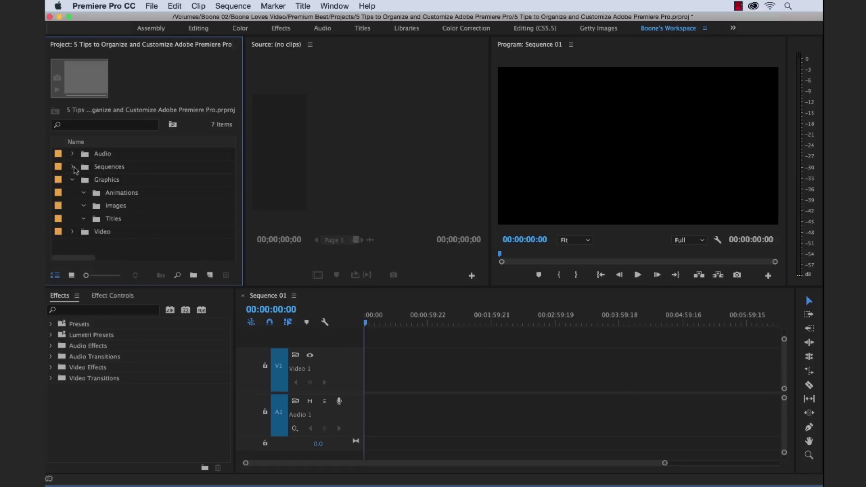
click(73, 180)
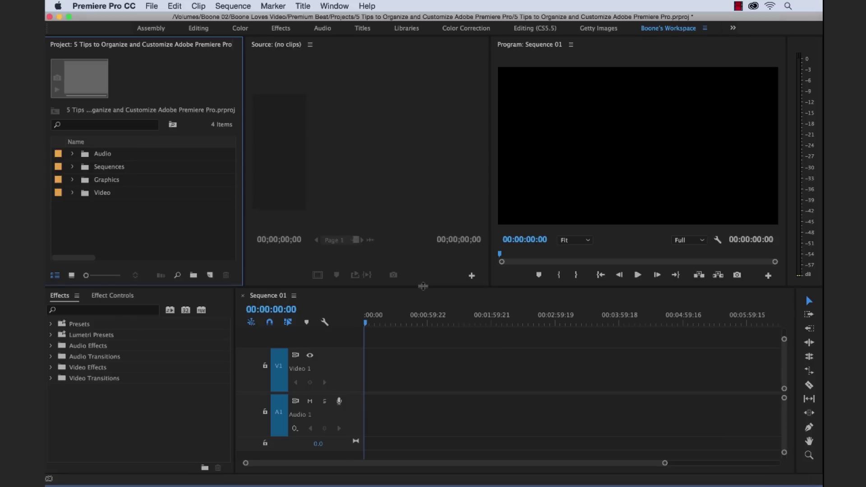
drag(423, 286, 421, 301)
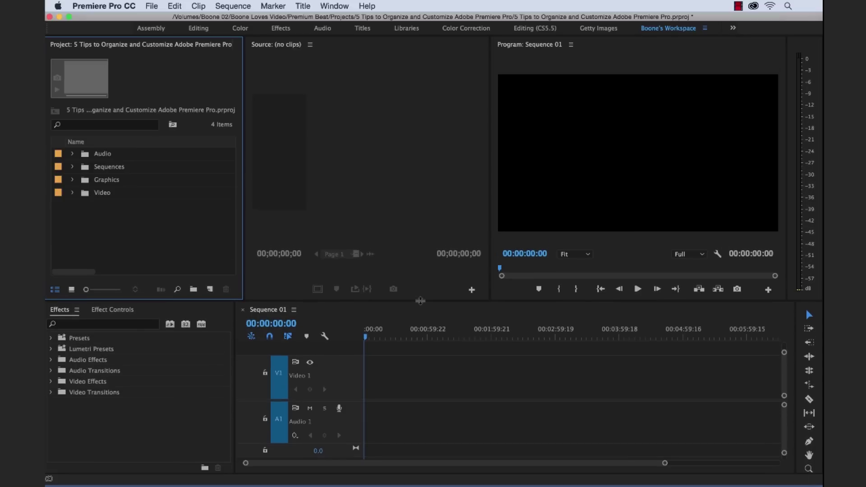